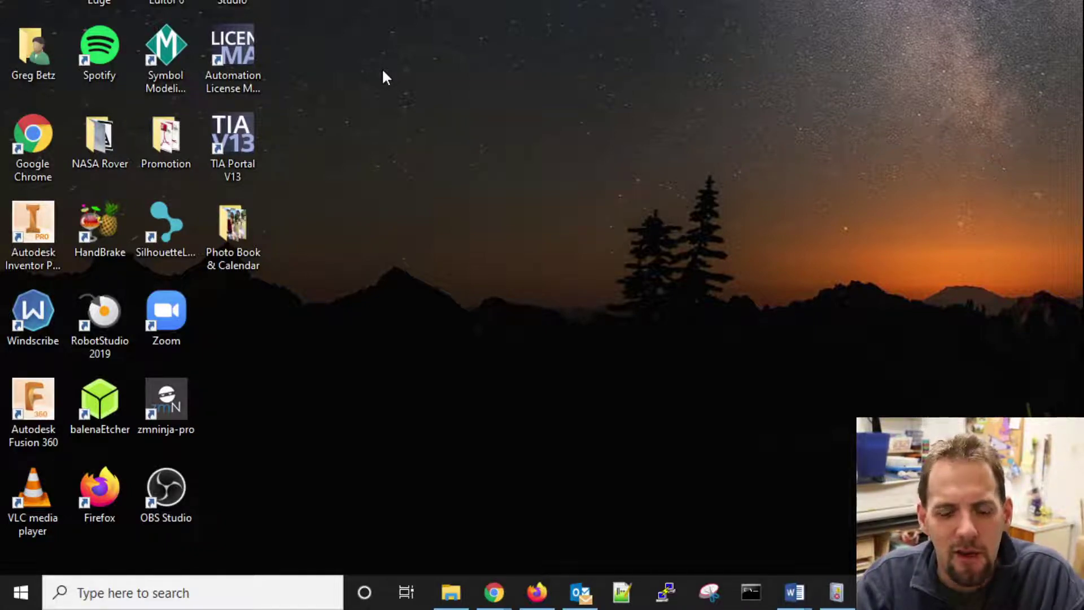
Step: Open the System Protection settings through a Windows search for "system re", and briefly open and cancel the System Restore wizard
key("super")
type("s")
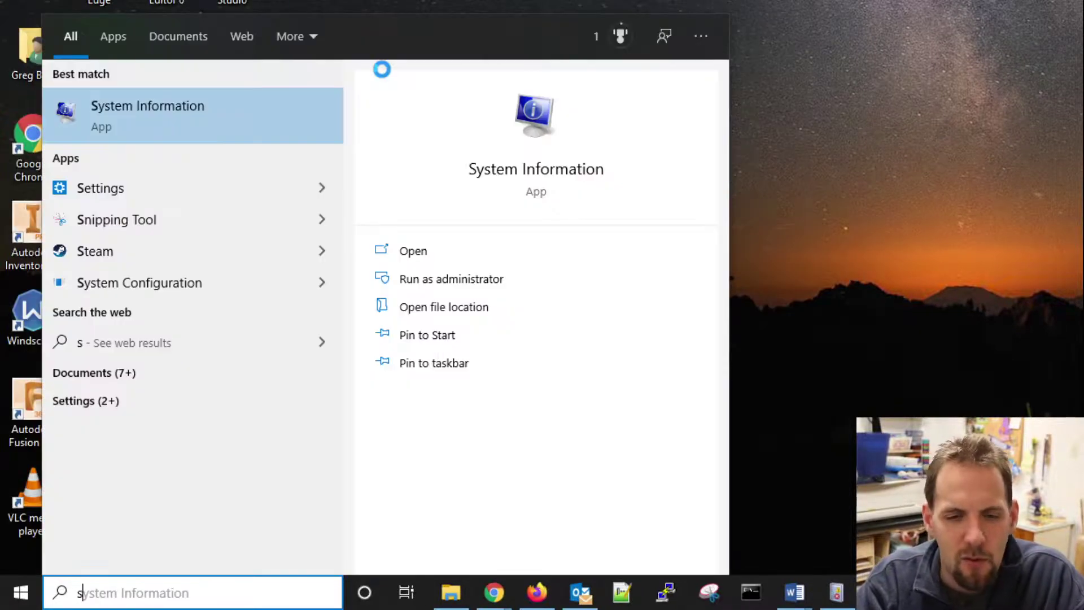
type("ystrm")
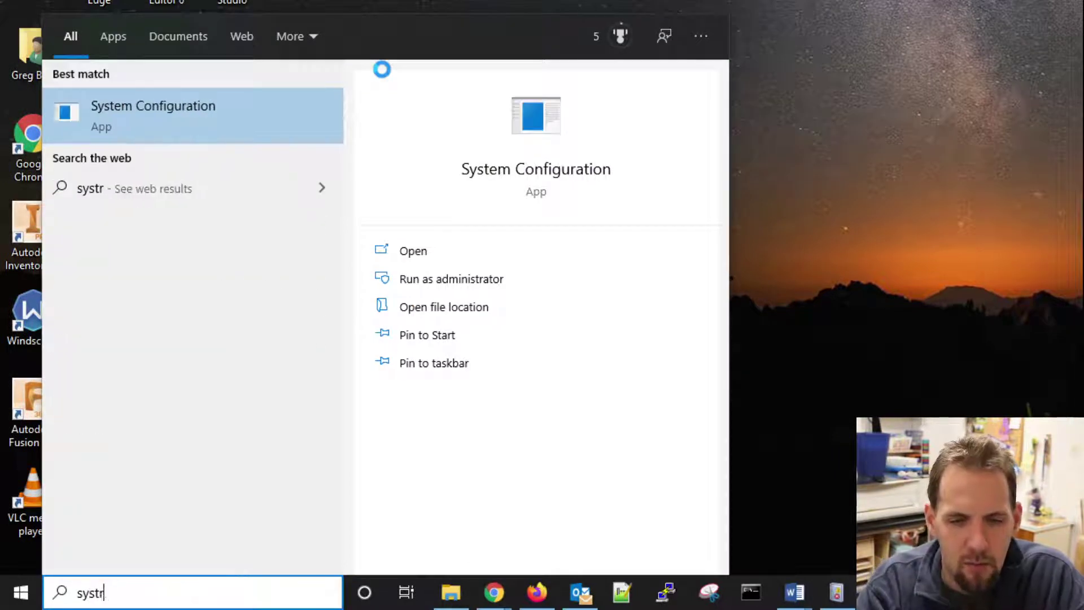
key("BackSpace")
key("BackSpace")
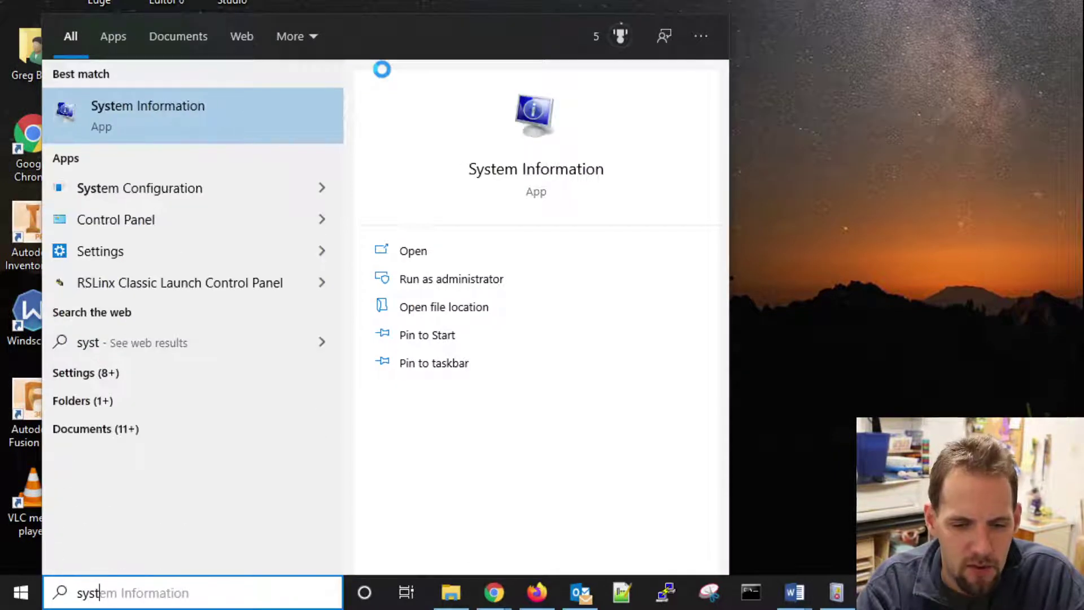
type("em re")
key("Return")
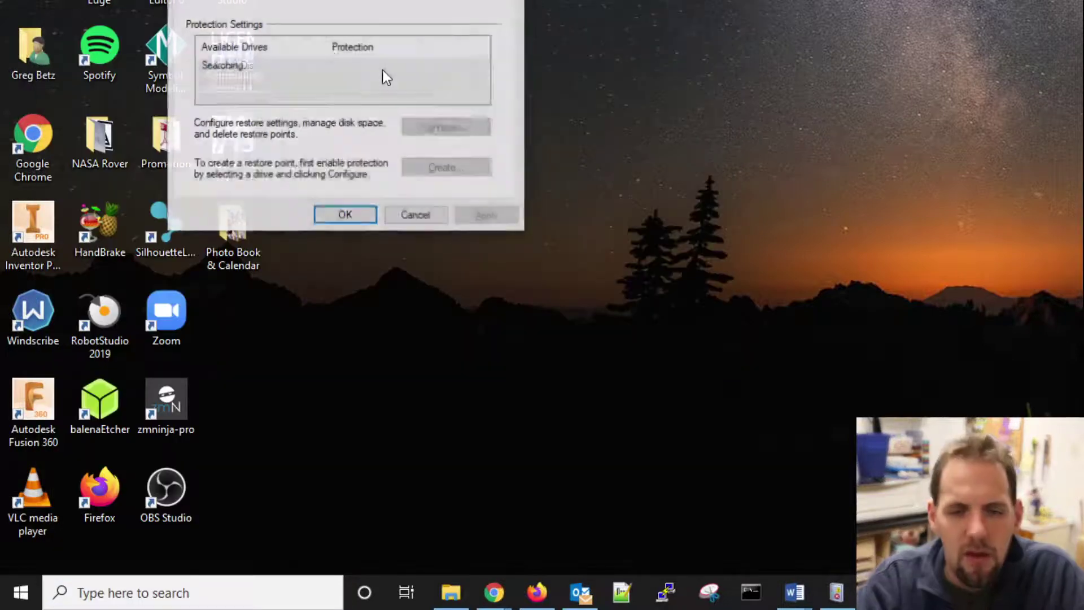
left_click_drag(380, 0, 184, 140)
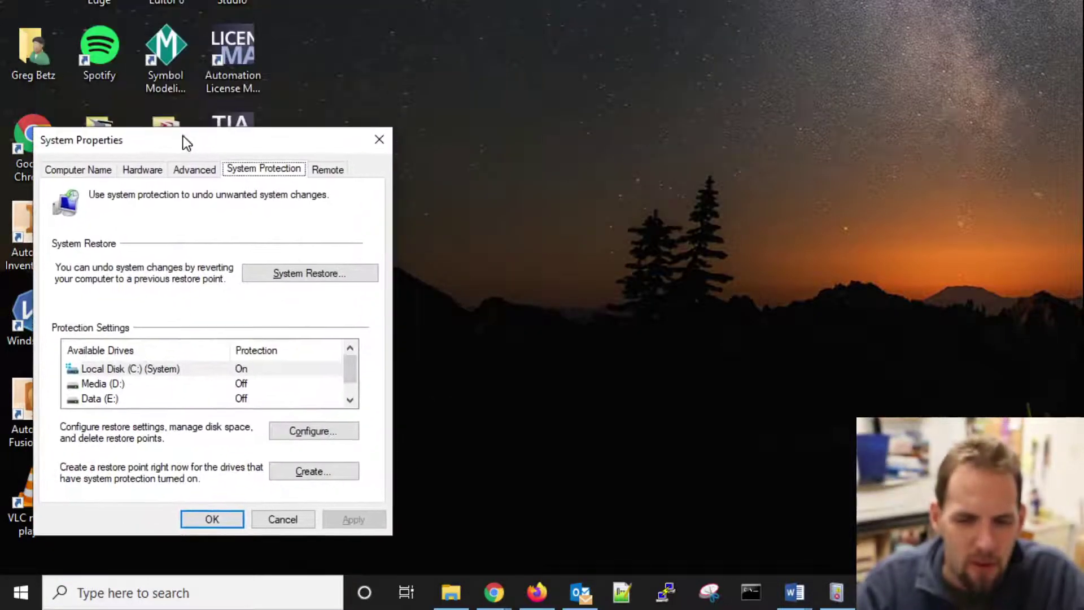
left_click(314, 281)
left_click(1064, 317)
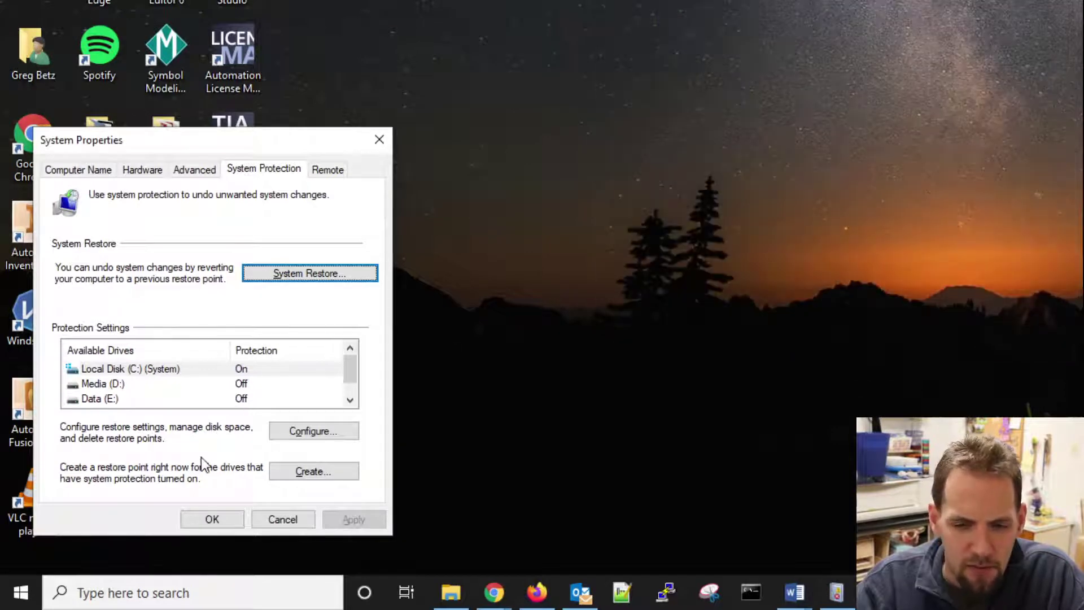
Step: Try maximum disk space usage limits of 1% and 4% in the restore settings of Local Disk (C:), and cancel the changes
left_click(310, 437)
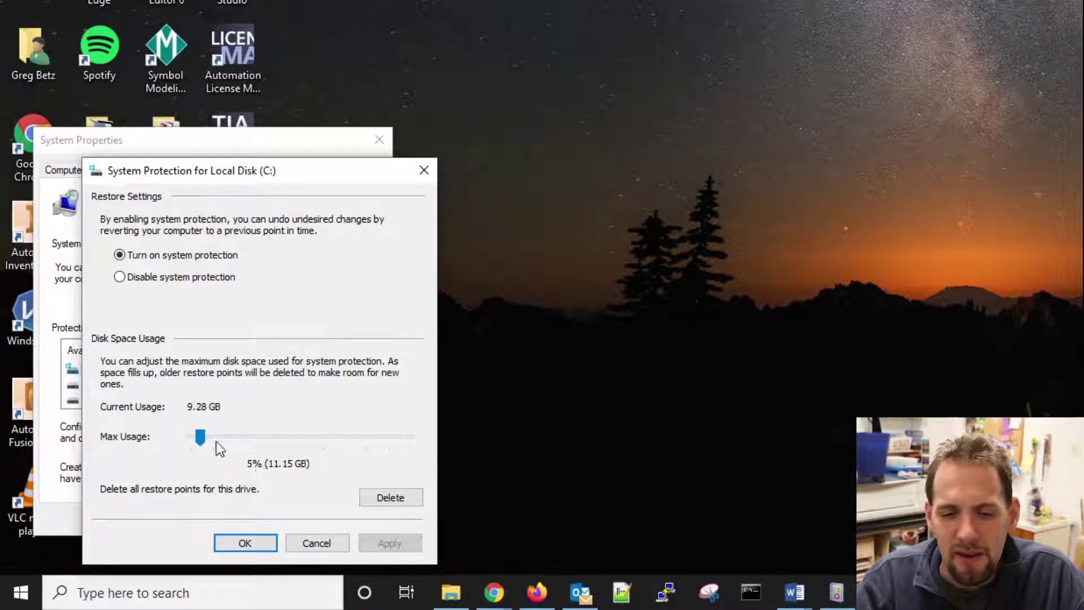
left_click_drag(198, 433, 177, 432)
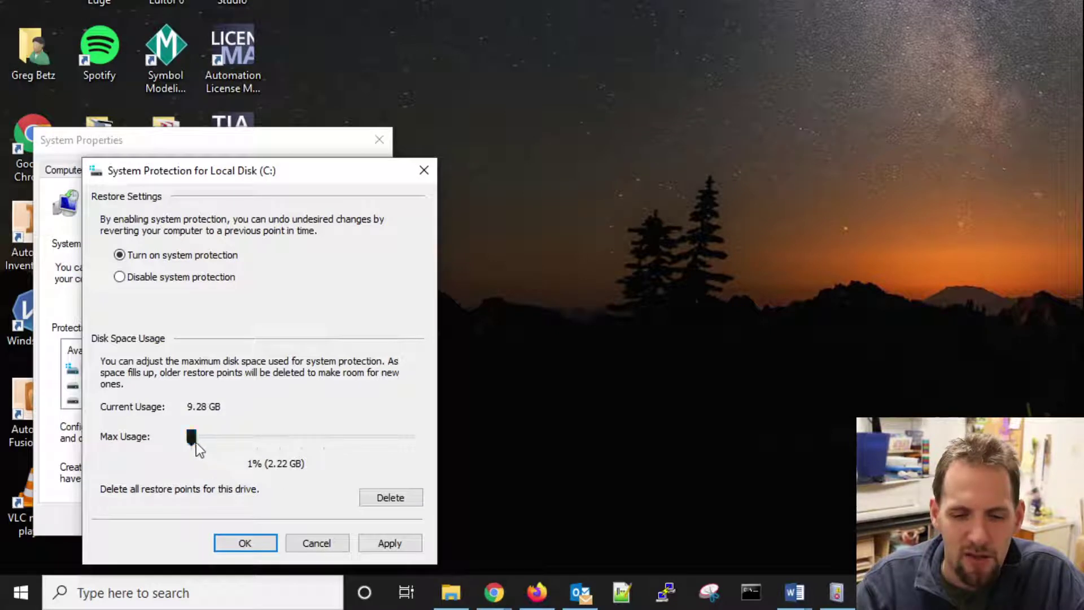
left_click_drag(195, 442, 202, 439)
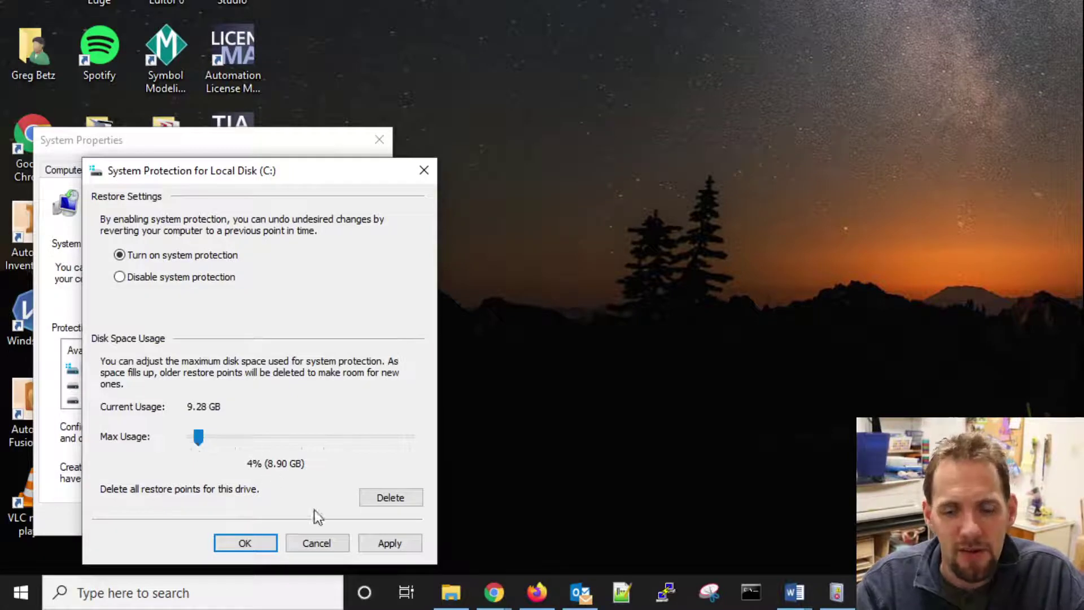
left_click(329, 549)
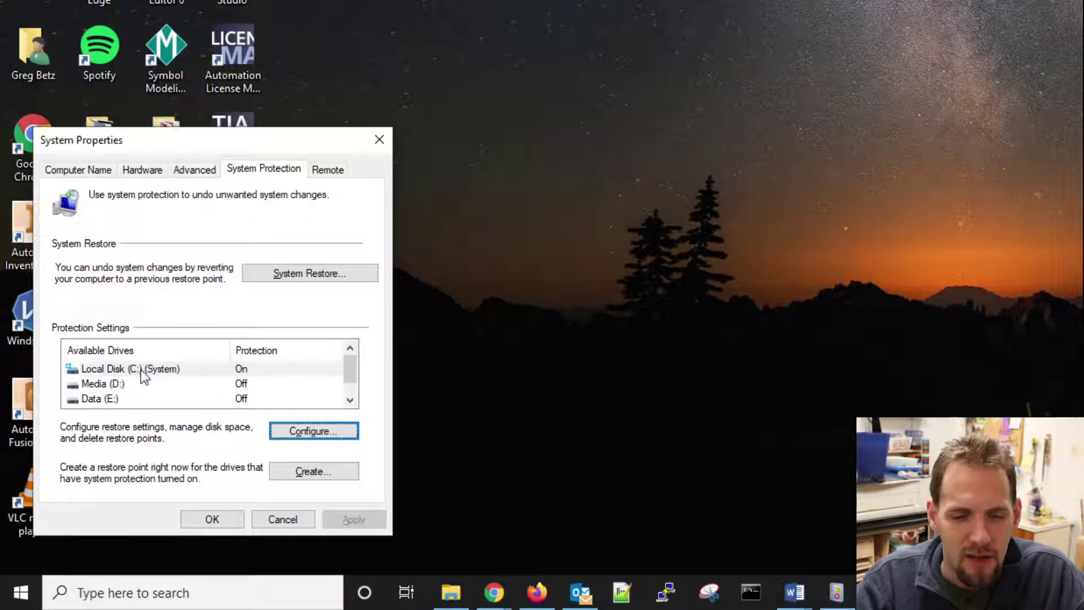
Step: Inspect the system protection configuration of the Media (D:) drive and close it without changes
scroll(140, 370, "down", 1)
scroll(226, 397, "up", 1)
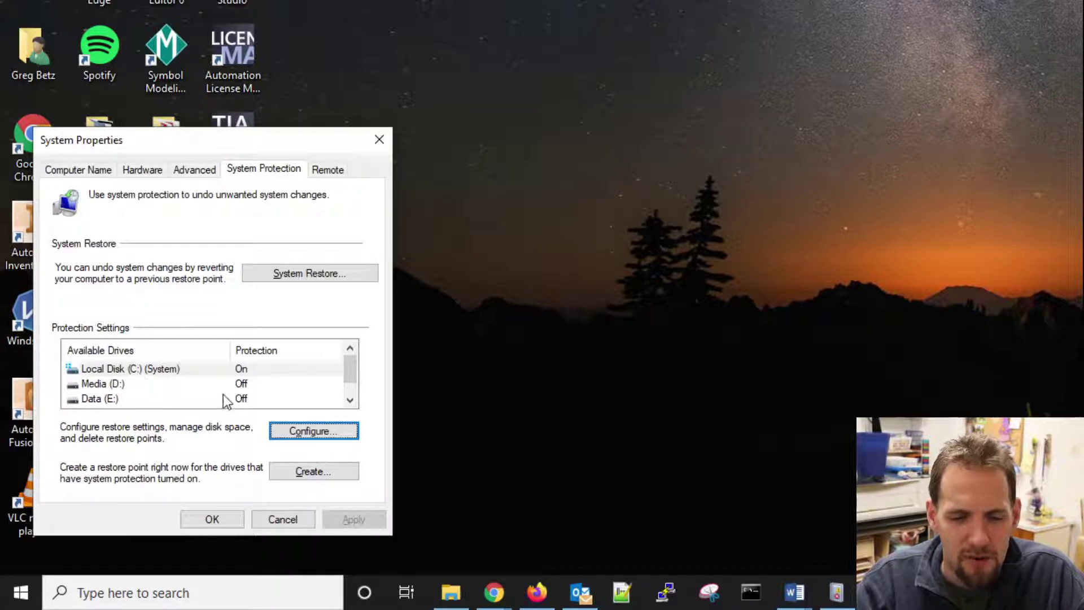
left_click(116, 371)
left_click(119, 385)
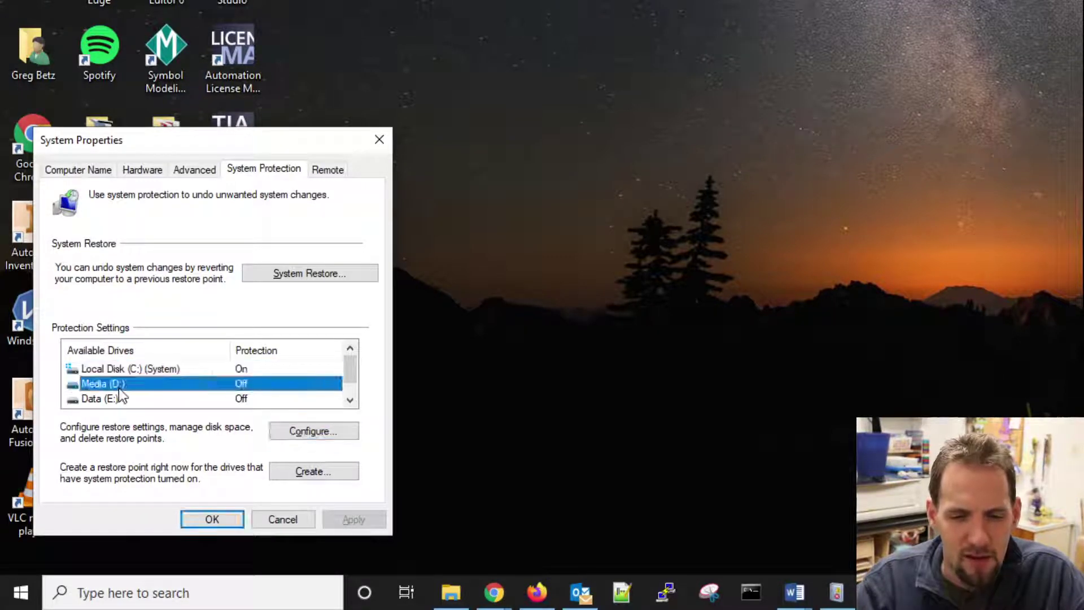
left_click(317, 430)
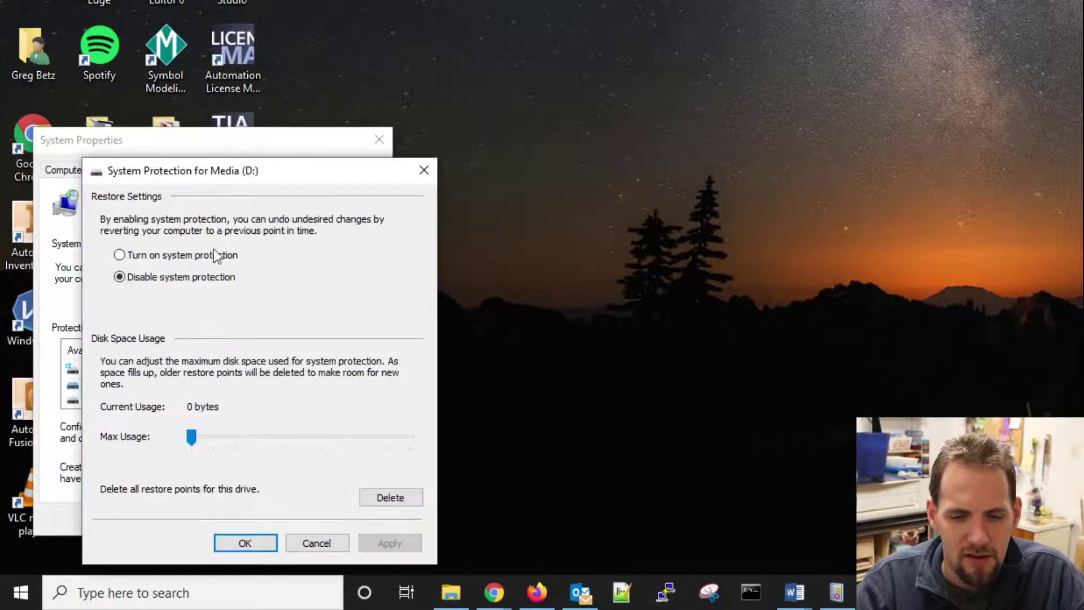
left_click(316, 542)
Step: Select the External (H:) drive and examine the protection status of all the available drives
scroll(160, 381, "down", 1)
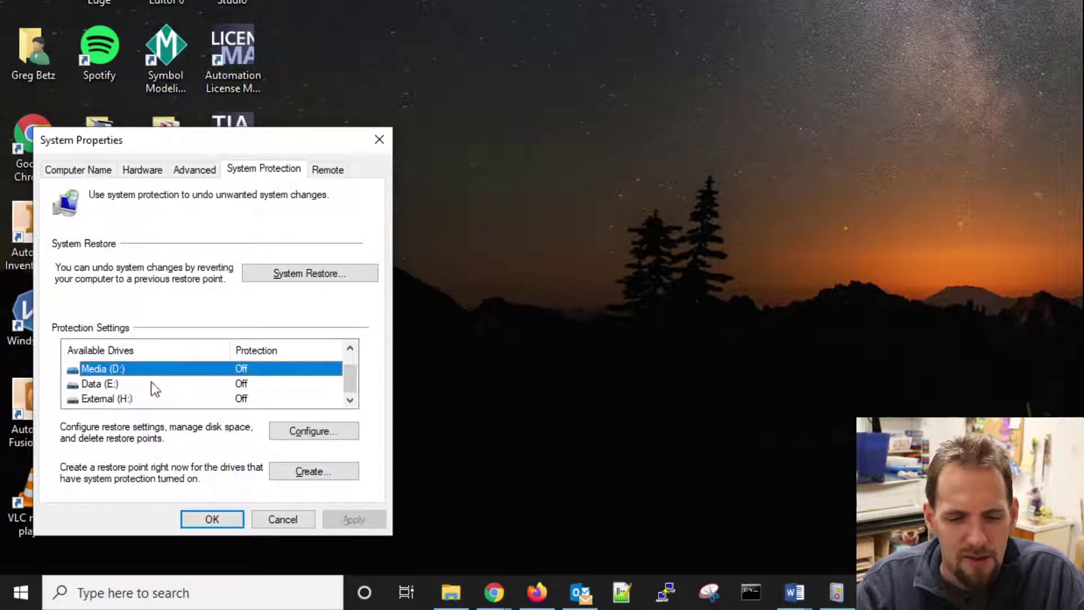
left_click(127, 398)
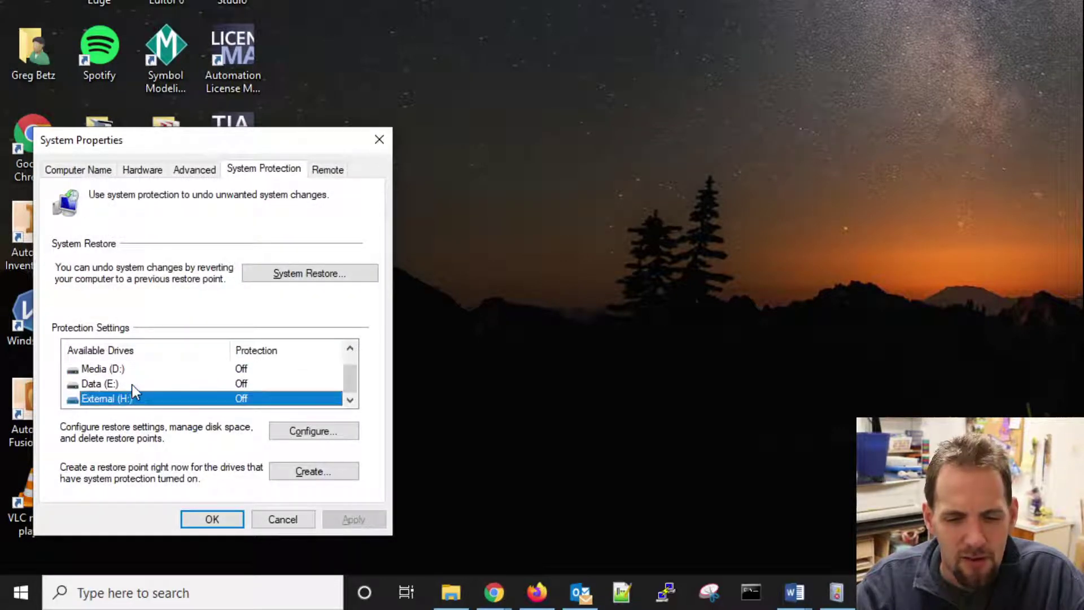
scroll(122, 389, "up", 1)
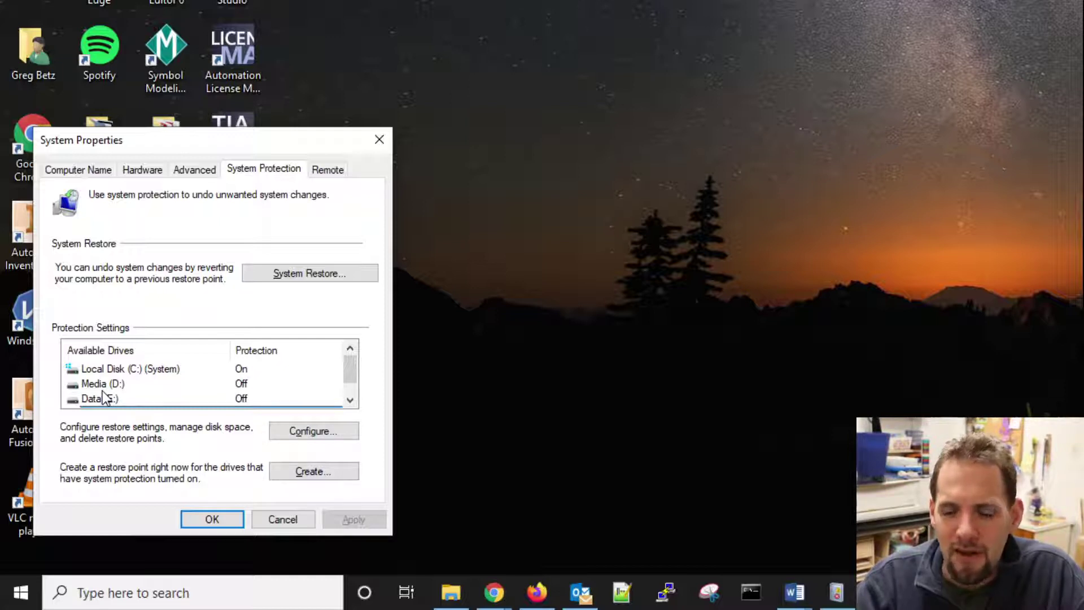
scroll(103, 391, "down", 1)
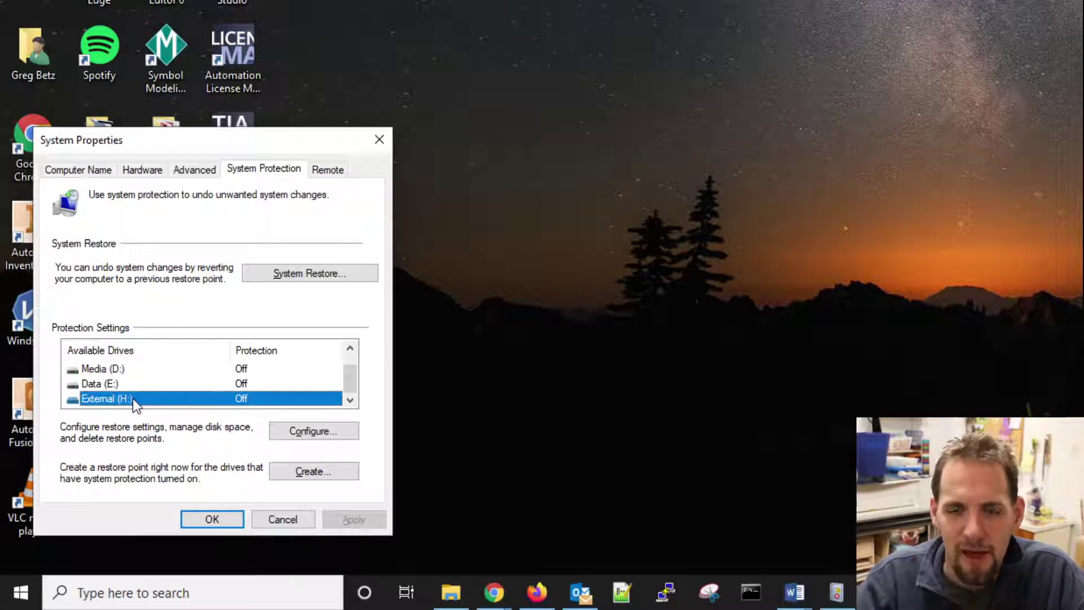
scroll(152, 395, "up", 1)
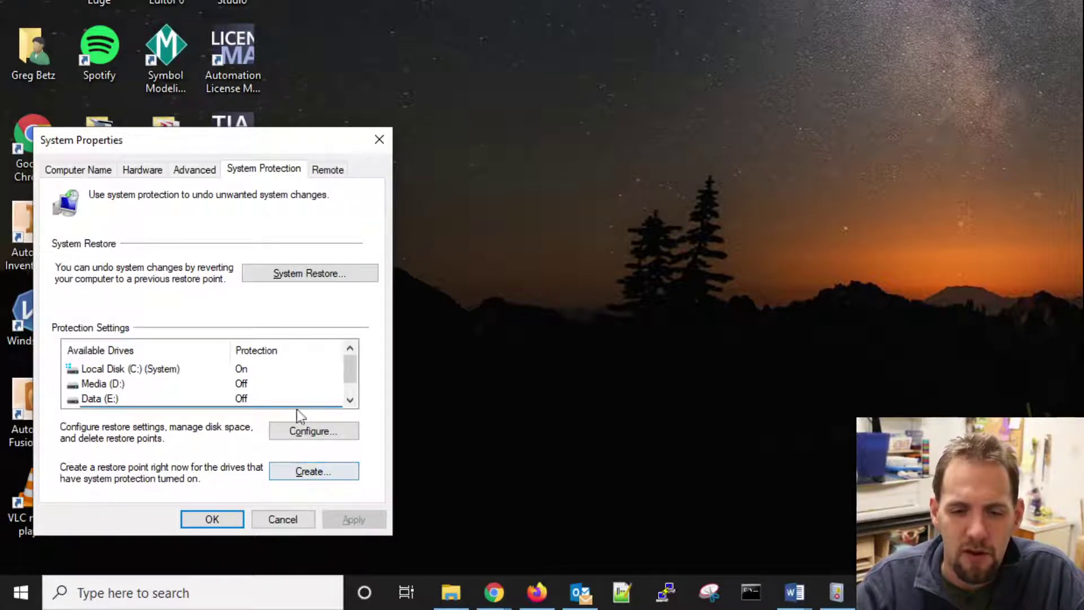
Step: Launch System Restore, advance to the restore point list, and include more restore points in it
left_click(286, 273)
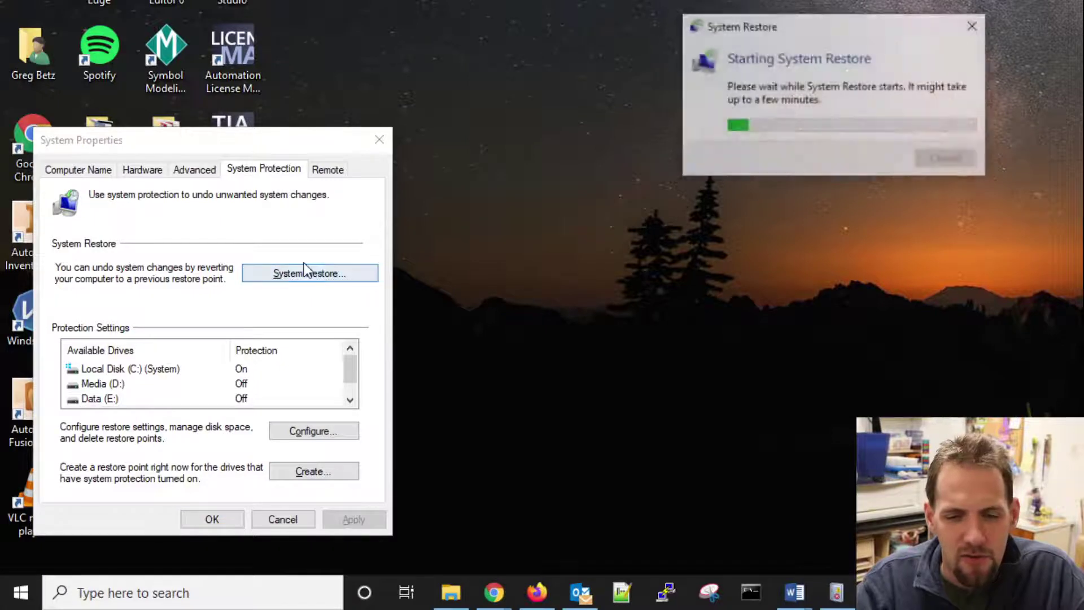
left_click(972, 314)
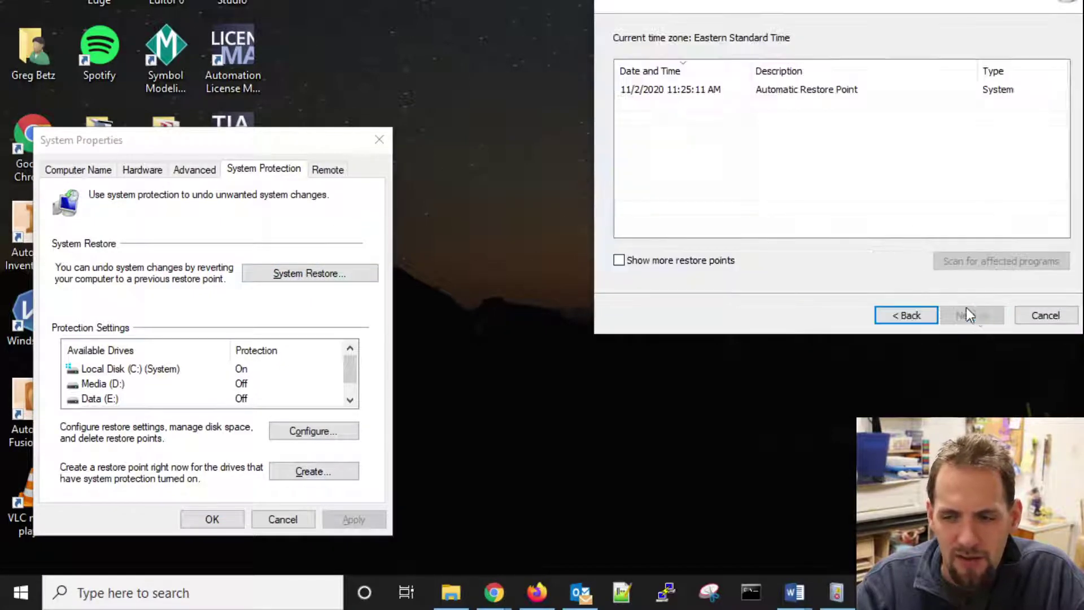
left_click(619, 262)
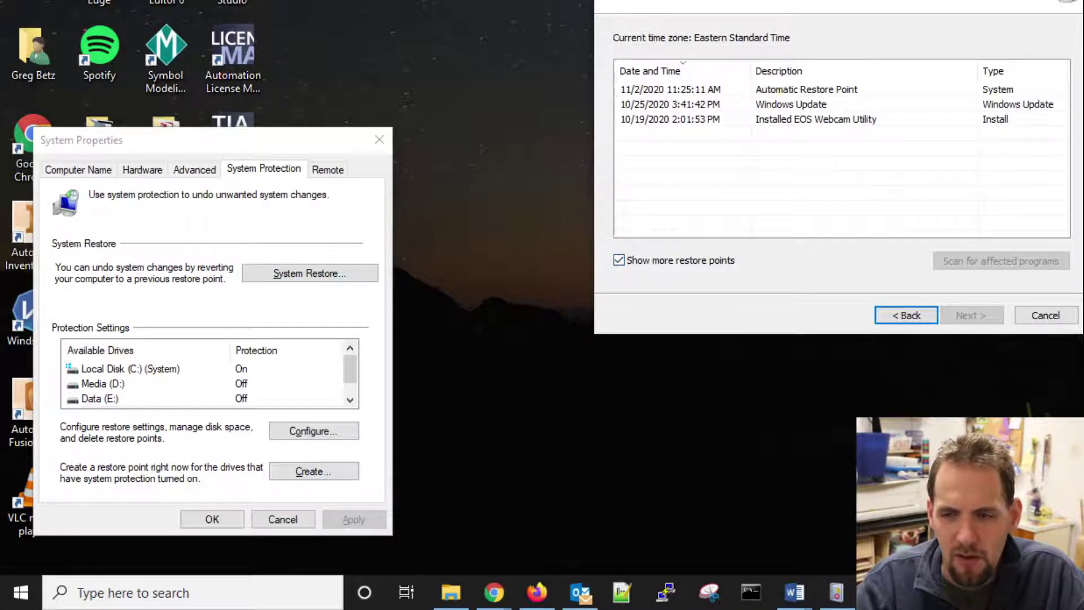
left_click_drag(819, 0, 375, 99)
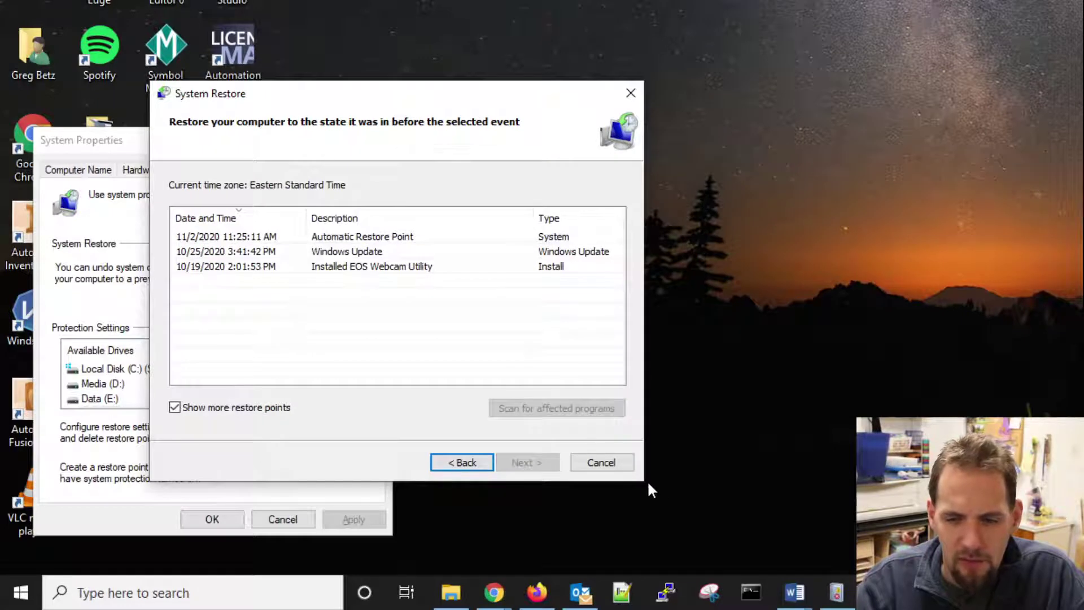
Step: Go through the Automatic Restore Point, Windows Update and EOS Webcam Utility entries, and toggle showing more restore points off and on
left_click(363, 236)
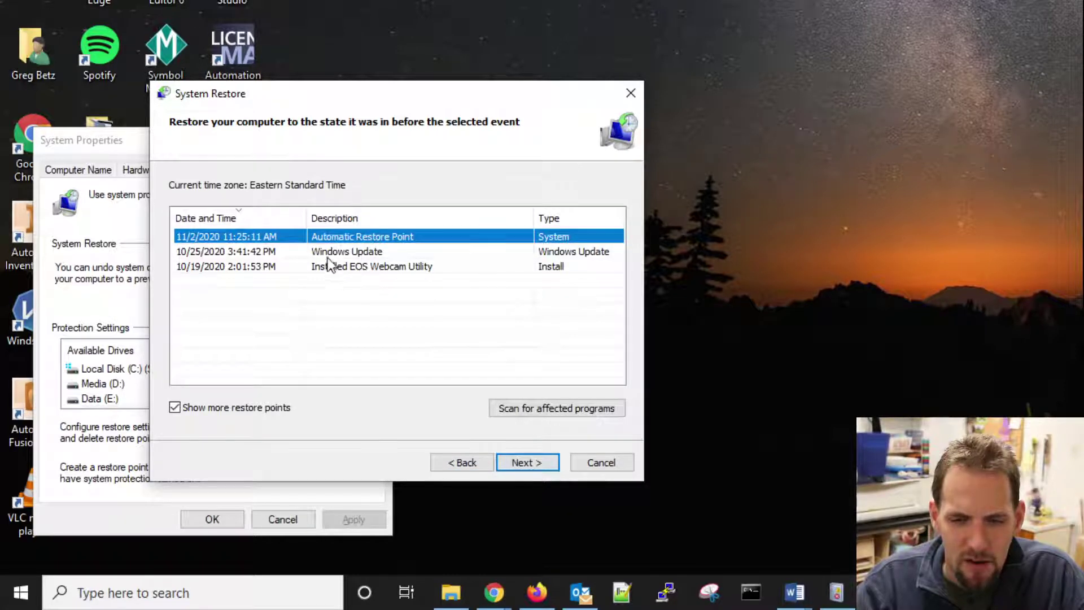
left_click(311, 253)
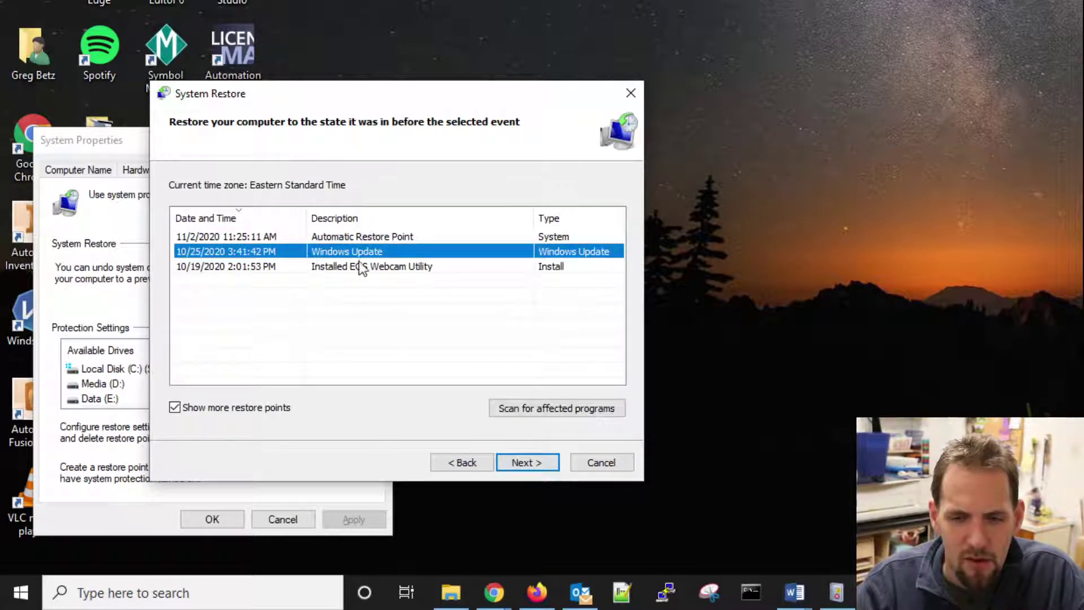
left_click(403, 267)
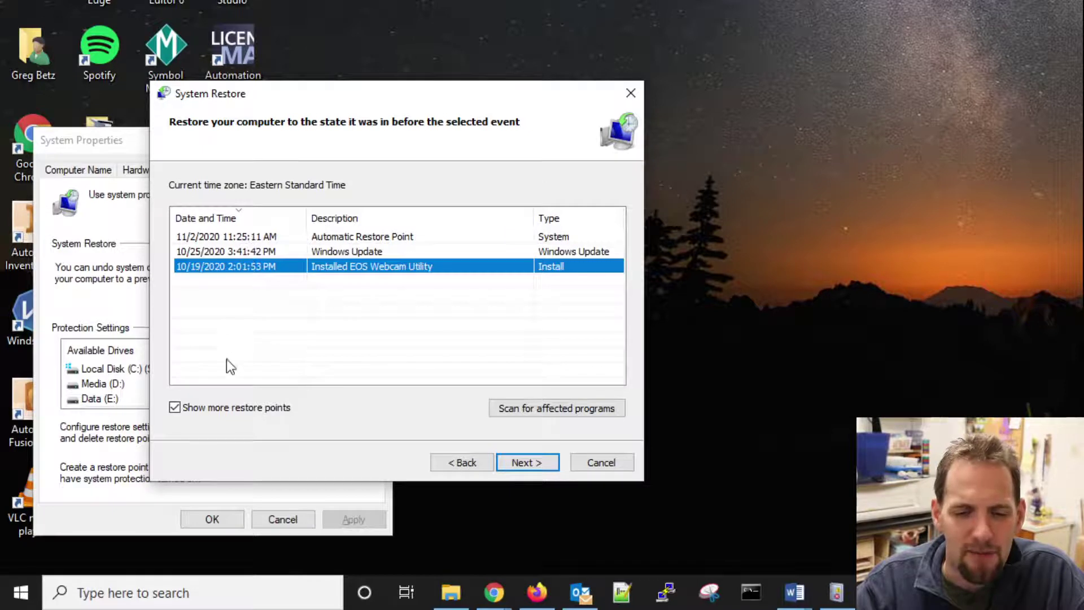
left_click(234, 407)
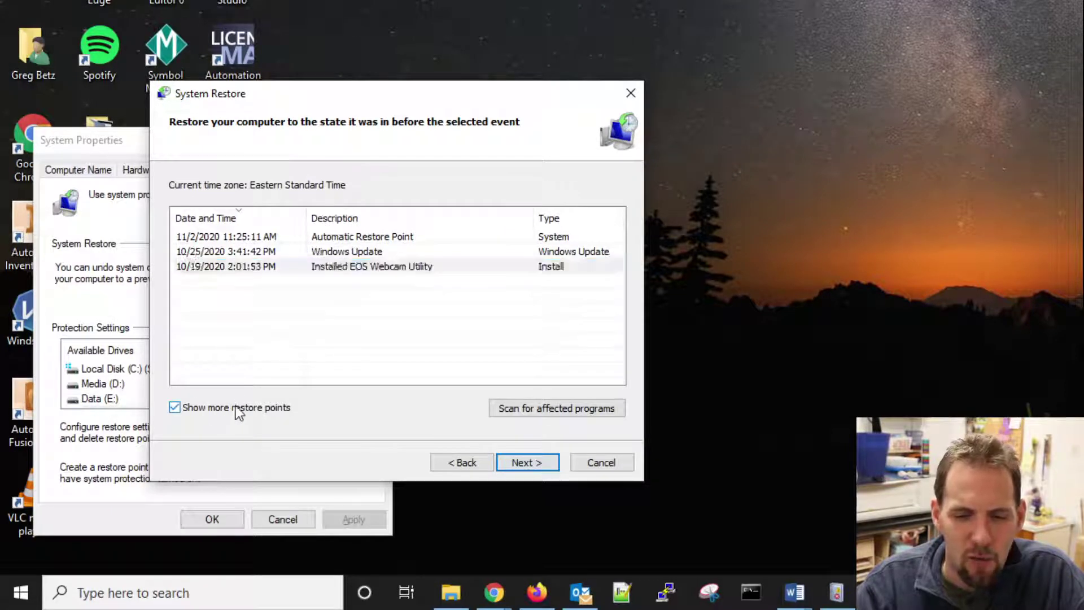
left_click(235, 408)
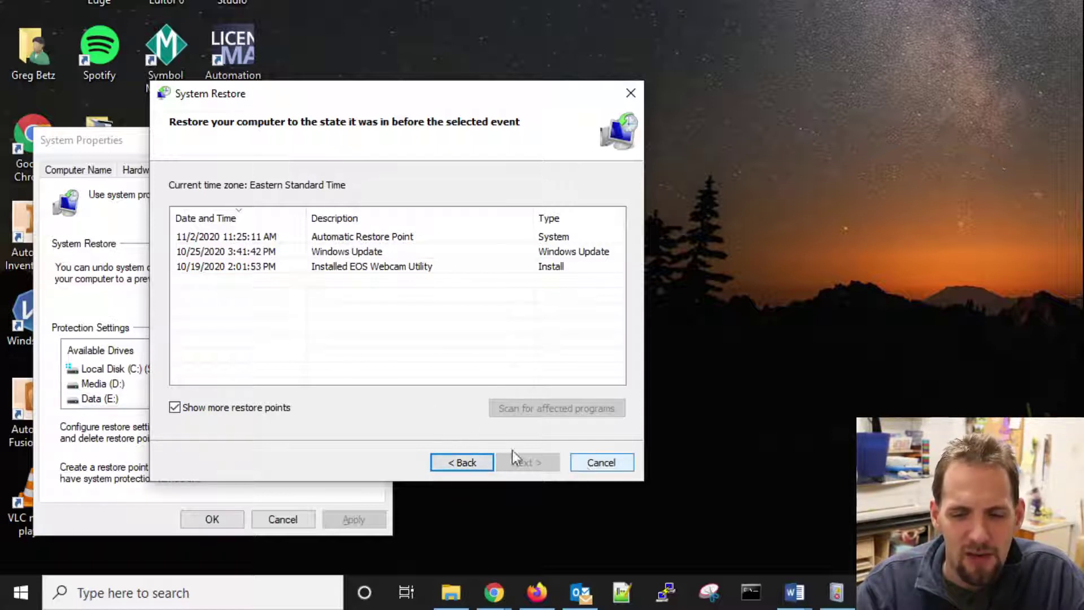
Step: Select the "Installed EOS Webcam Utility" restore point from 10/19/2020, and cancel both System Restore and System Properties
left_click(374, 241)
left_click(374, 250)
left_click(371, 279)
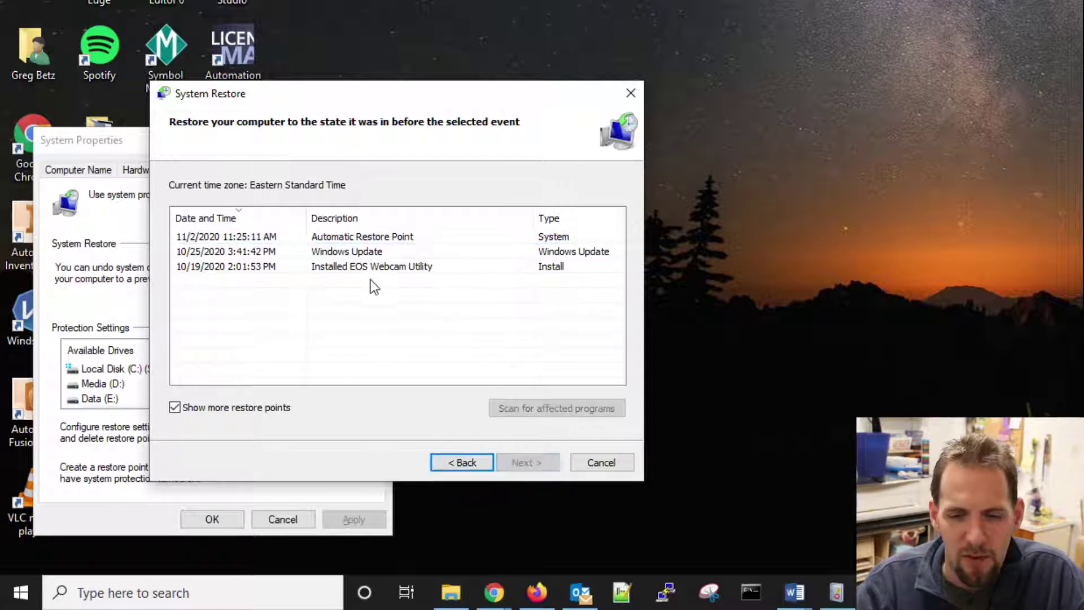
left_click(436, 251)
left_click(439, 267)
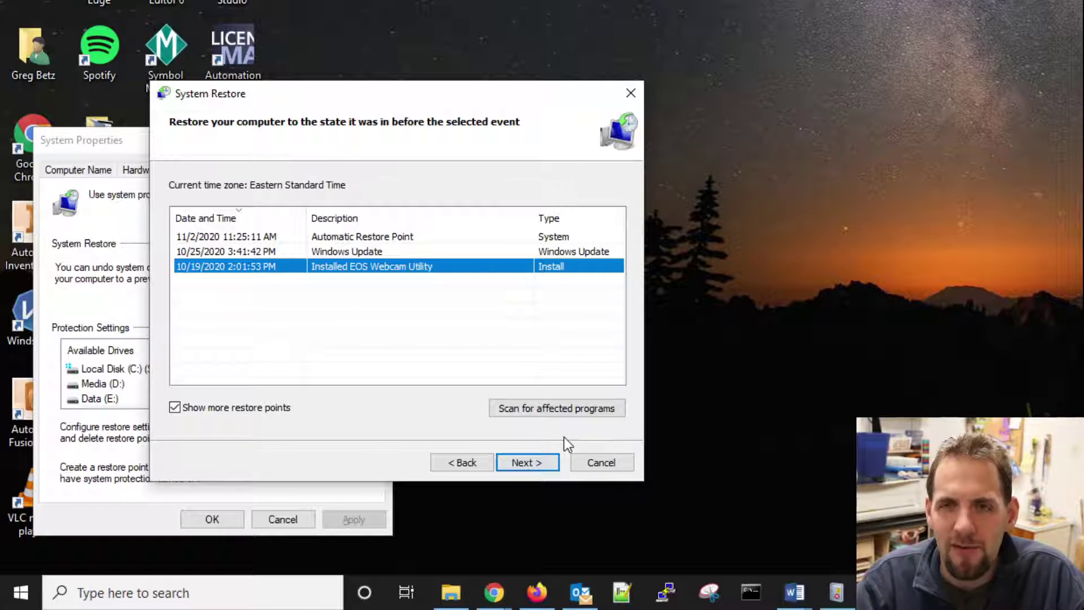
left_click(598, 462)
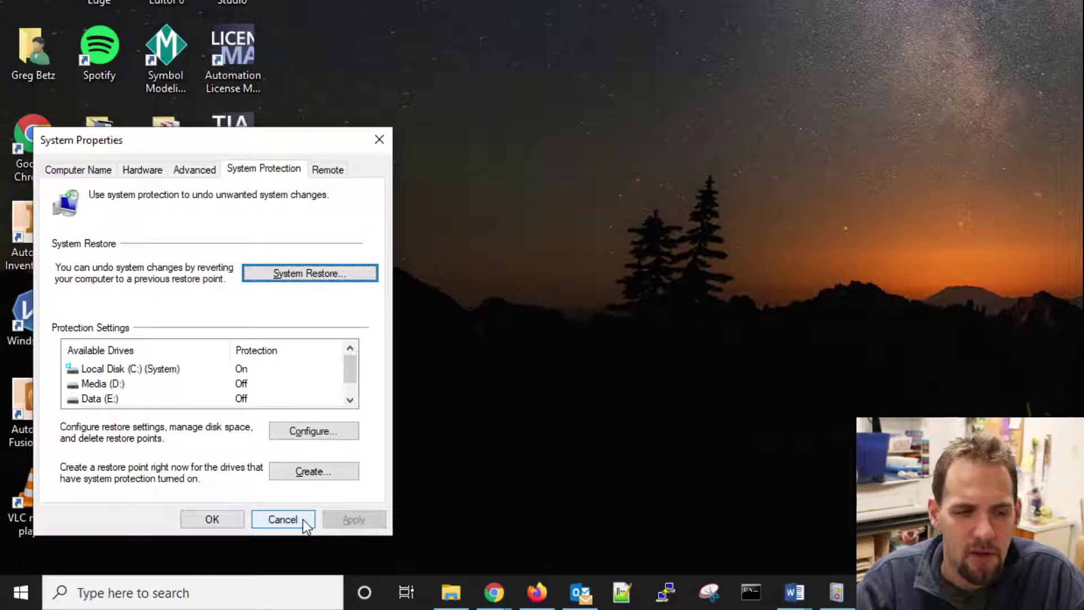
left_click(283, 519)
Step: Try to find the recovery settings by searching Windows for "start and re", and shorten the query again
left_click(38, 606)
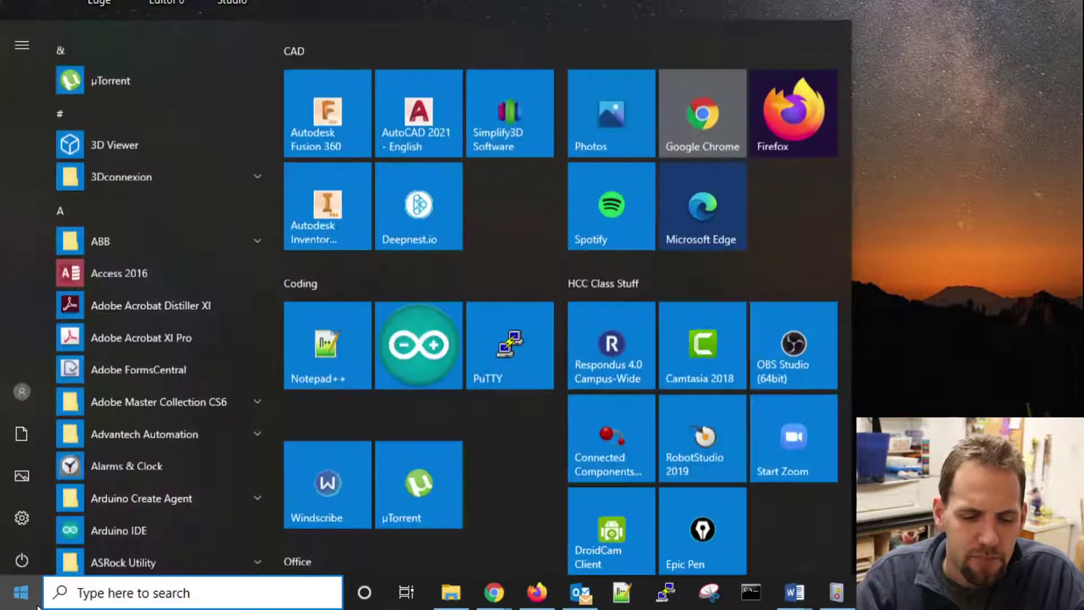
type("start")
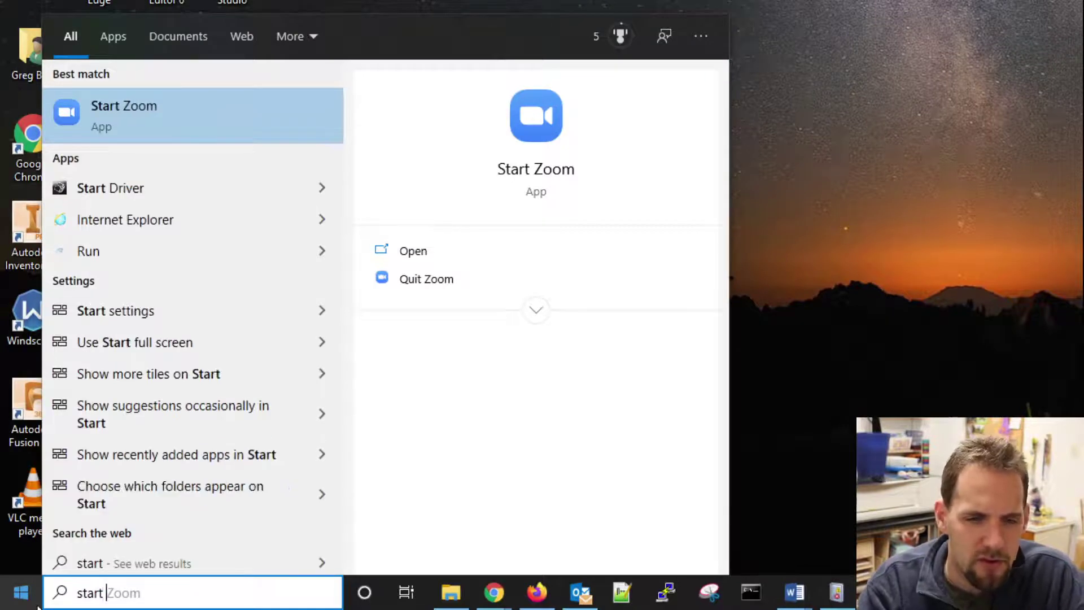
type(" and re")
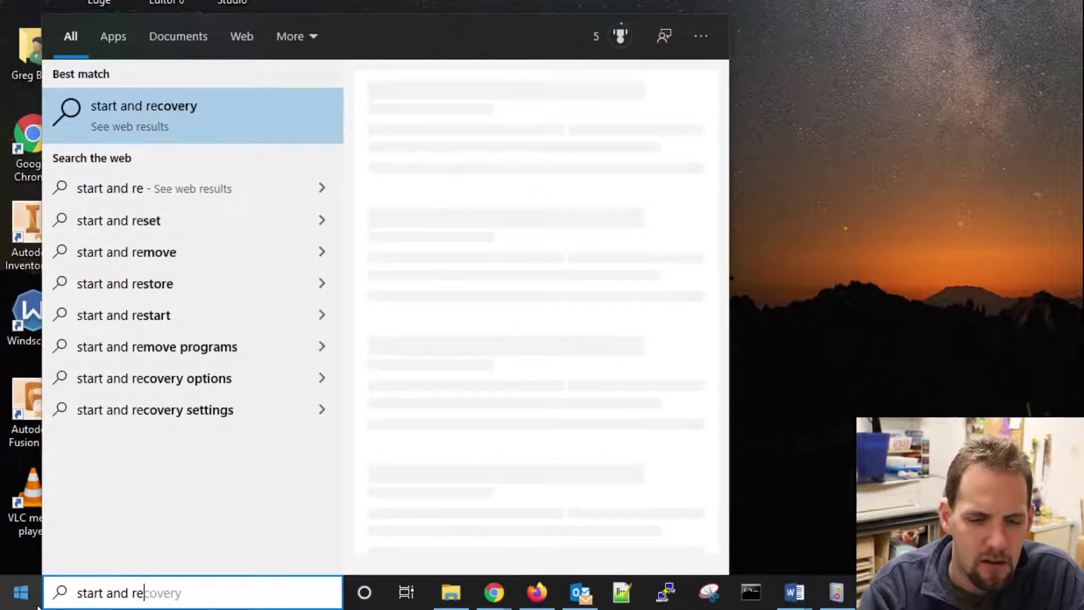
key("BackSpace")
key("BackSpace")
key("BackSpace")
key("BackSpace")
key("BackSpace")
key("BackSpace")
key("BackSpace")
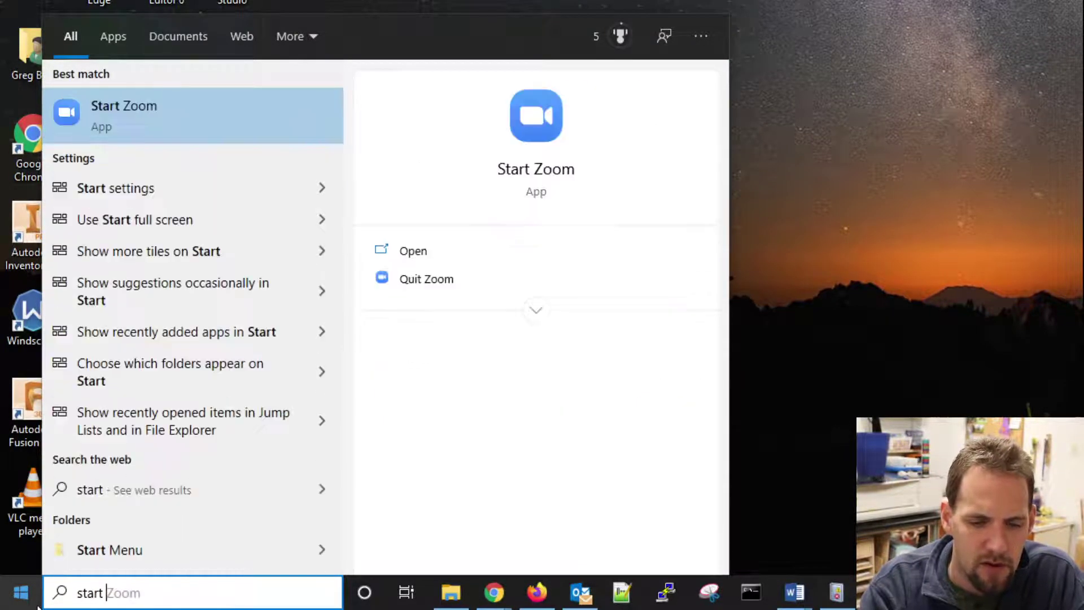
Step: Try to find the startup and recovery settings by searching Windows for "startup" and "Startup an"
type("up")
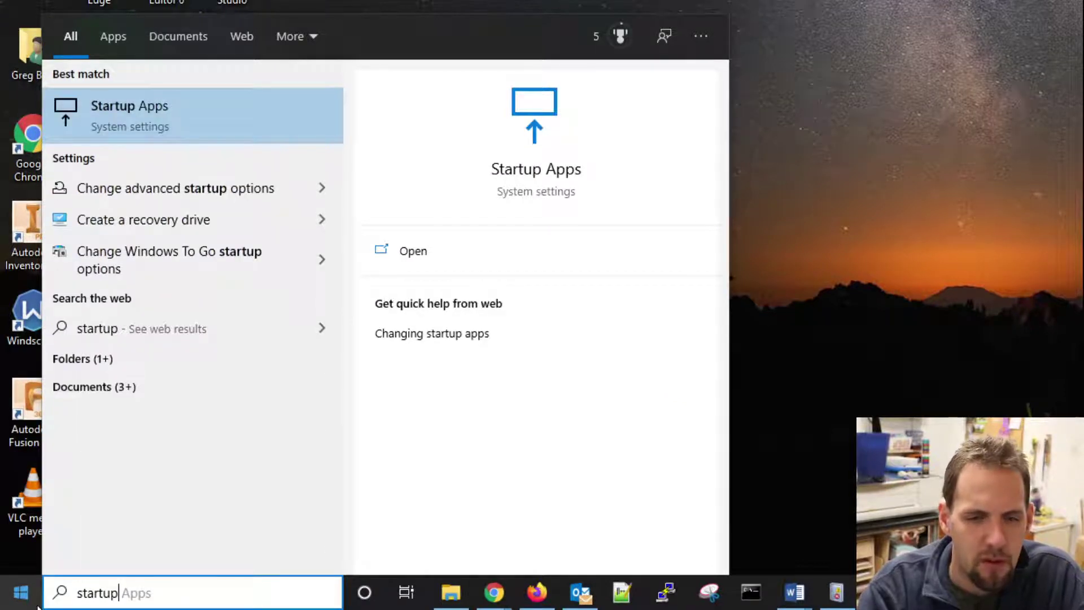
key("Up")
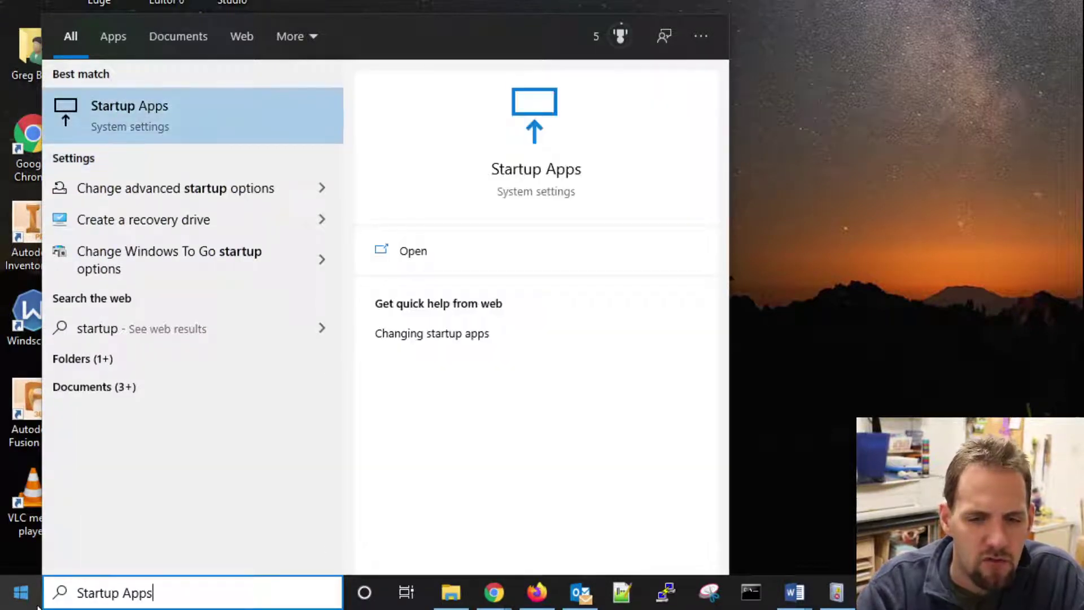
key("BackSpace")
key("BackSpace")
key("BackSpace")
key("BackSpace")
type("an")
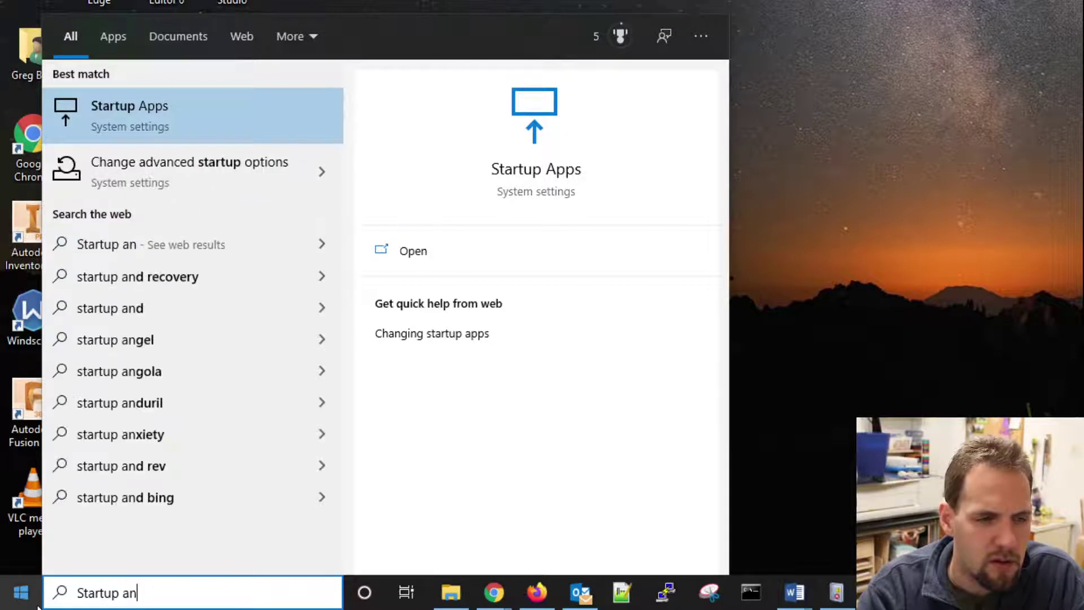
key("BackSpace")
key("BackSpace")
type("Apps")
key("ctrl+a")
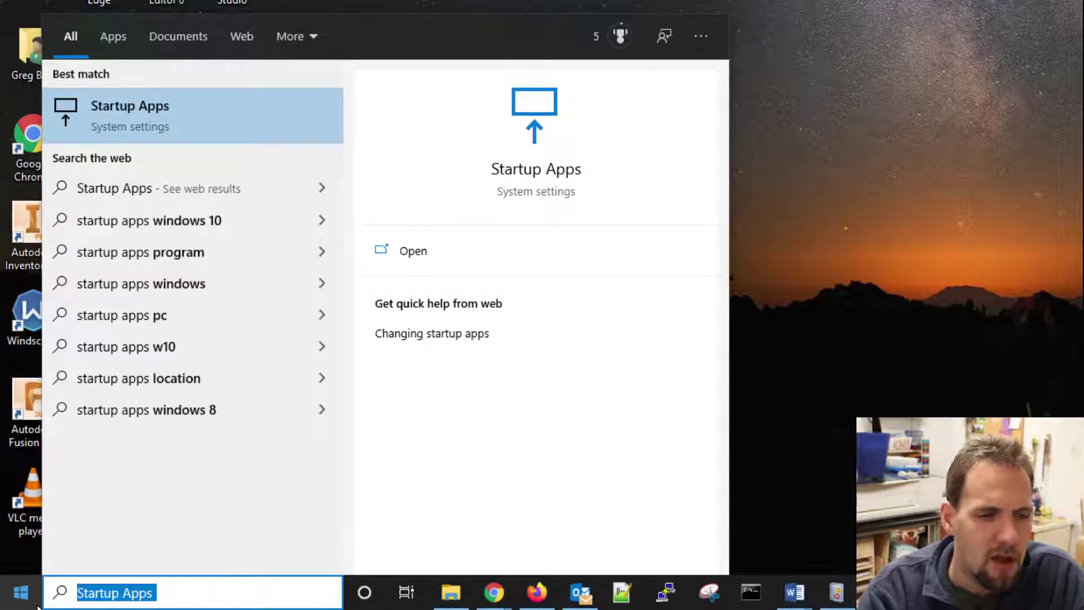
Step: Search Windows for "advanced" and open the advanced system settings
type("advace")
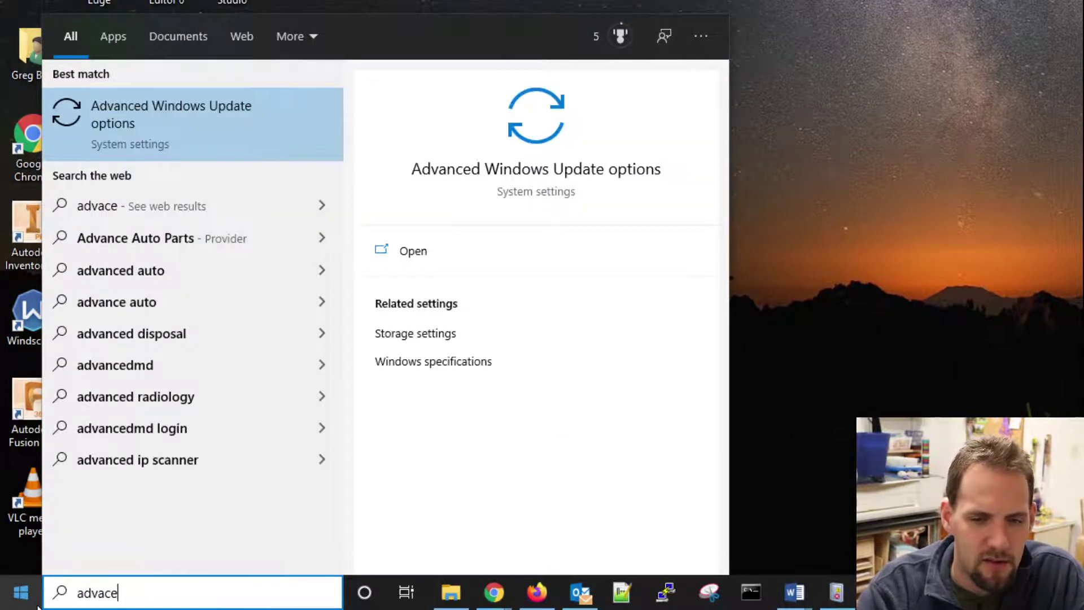
key("BackSpace")
key("BackSpace")
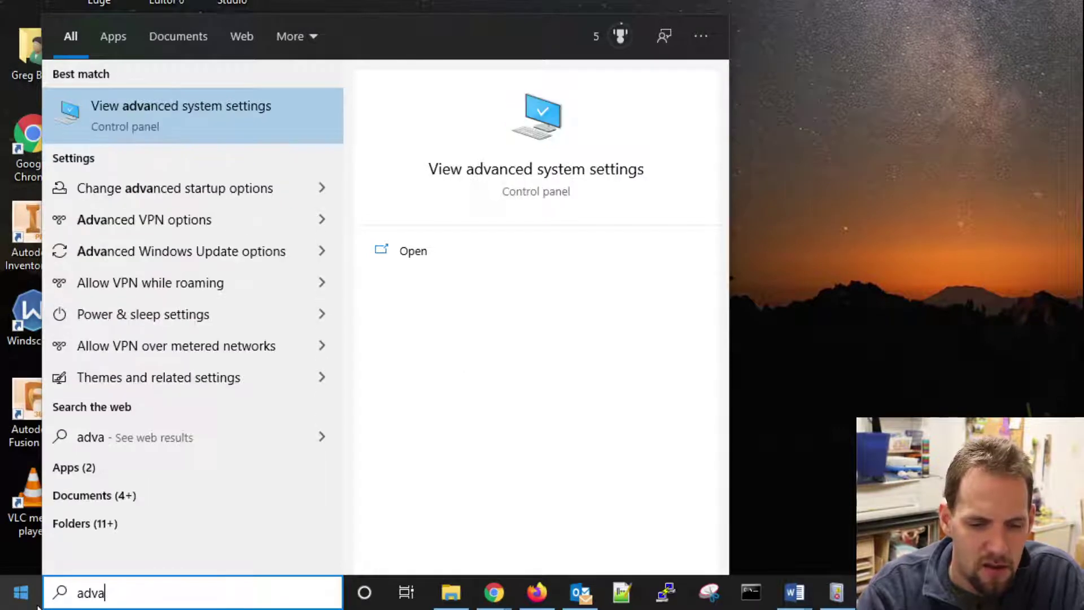
type("nced")
key("Return")
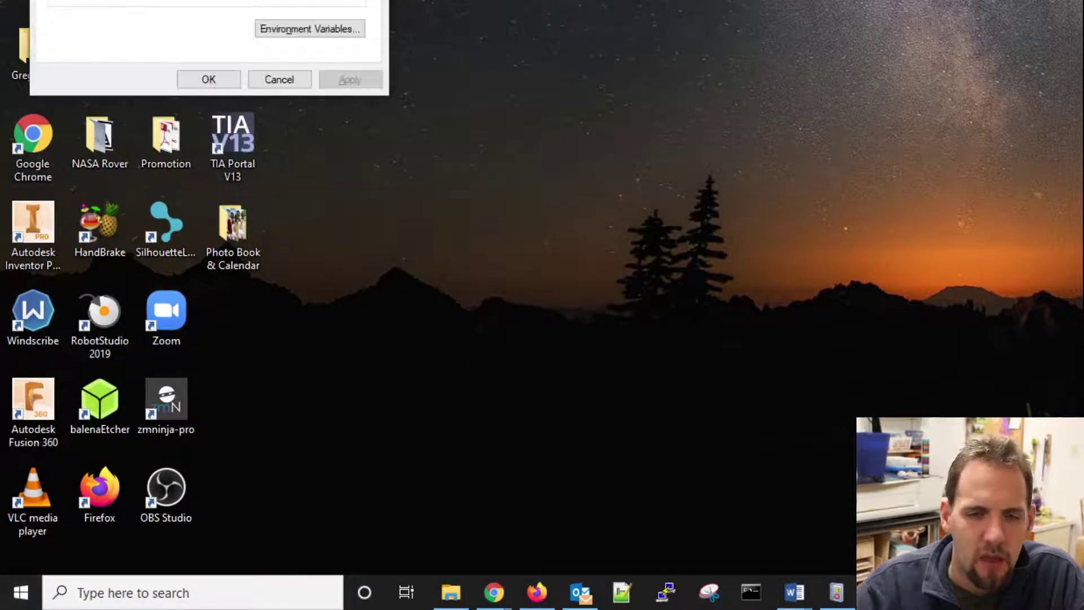
Step: Bring System Properties fully into view, open the Startup and Recovery settings, and reposition their dialog
left_click_drag(152, 0, 198, 129)
left_click(366, 412)
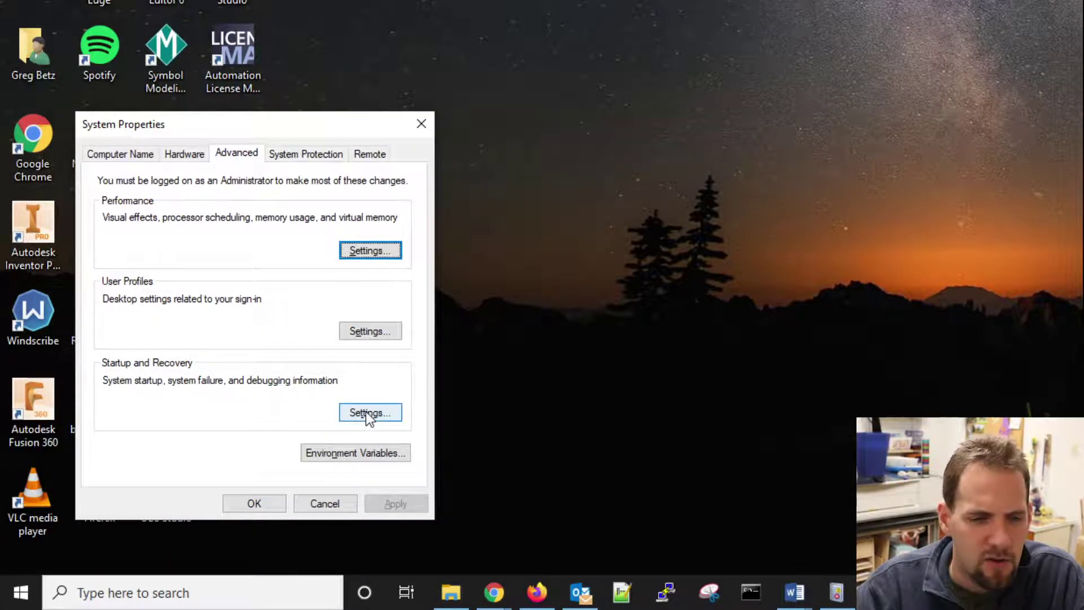
left_click_drag(292, 97, 302, 75)
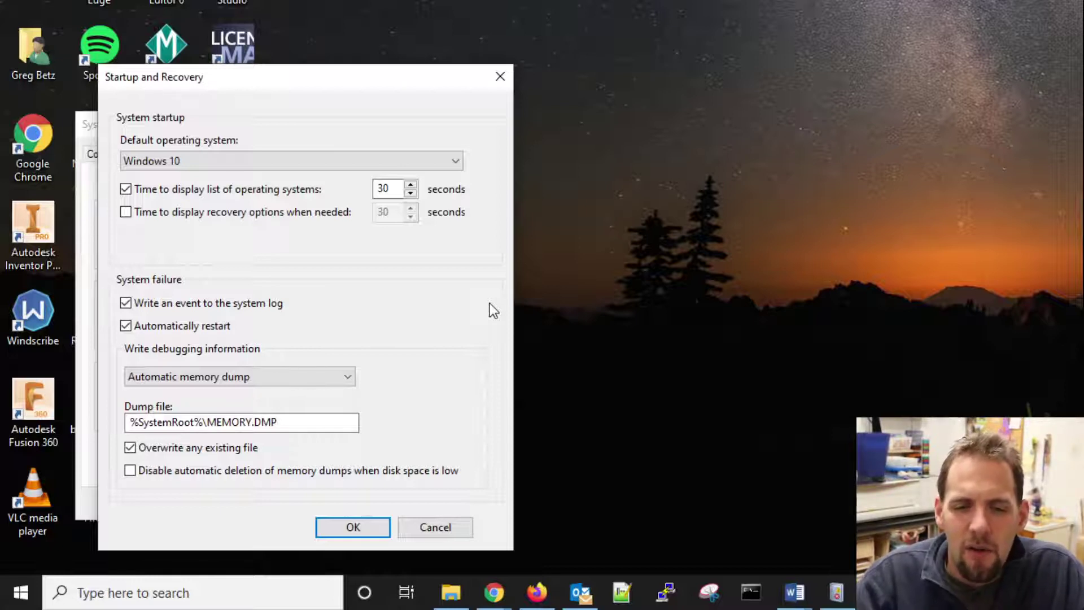
Step: Examine the default operating system choices and the memory dump types offered for debugging information
left_click(285, 161)
left_click(286, 163)
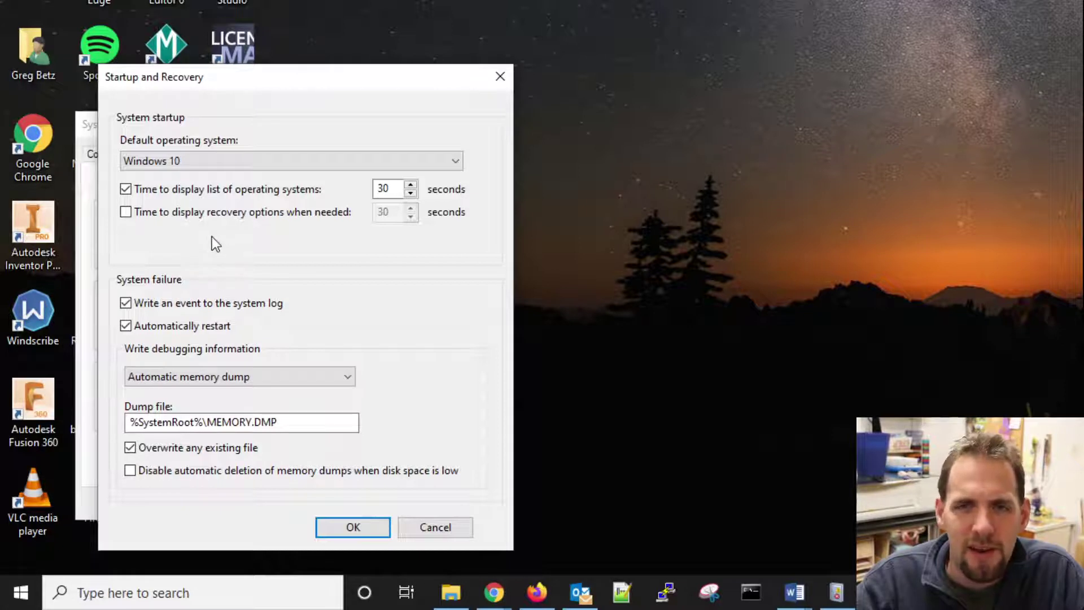
left_click(231, 165)
left_click(233, 165)
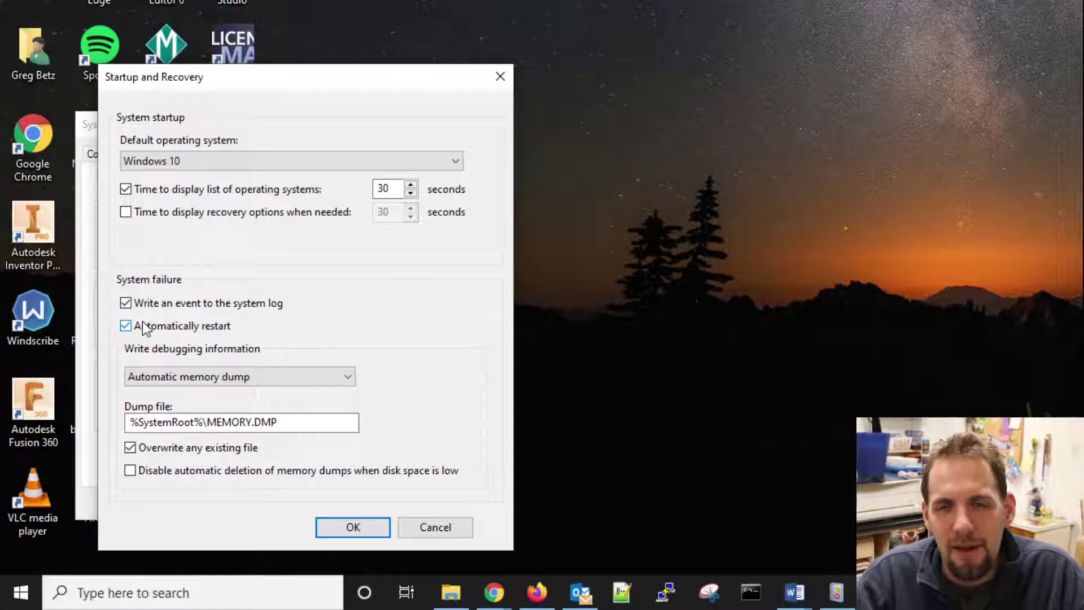
left_click(257, 377)
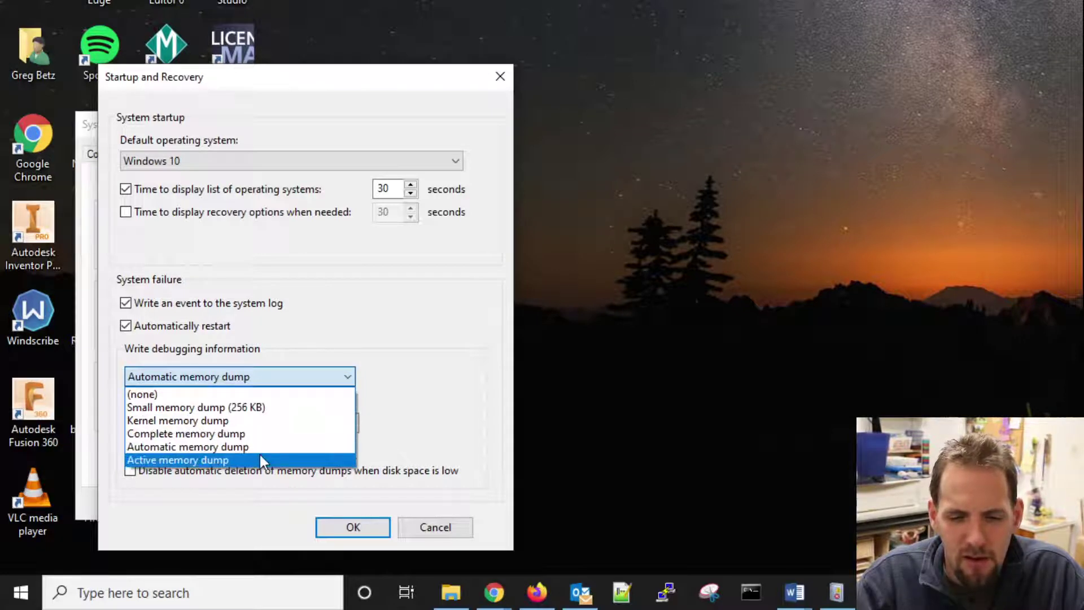
left_click(369, 361)
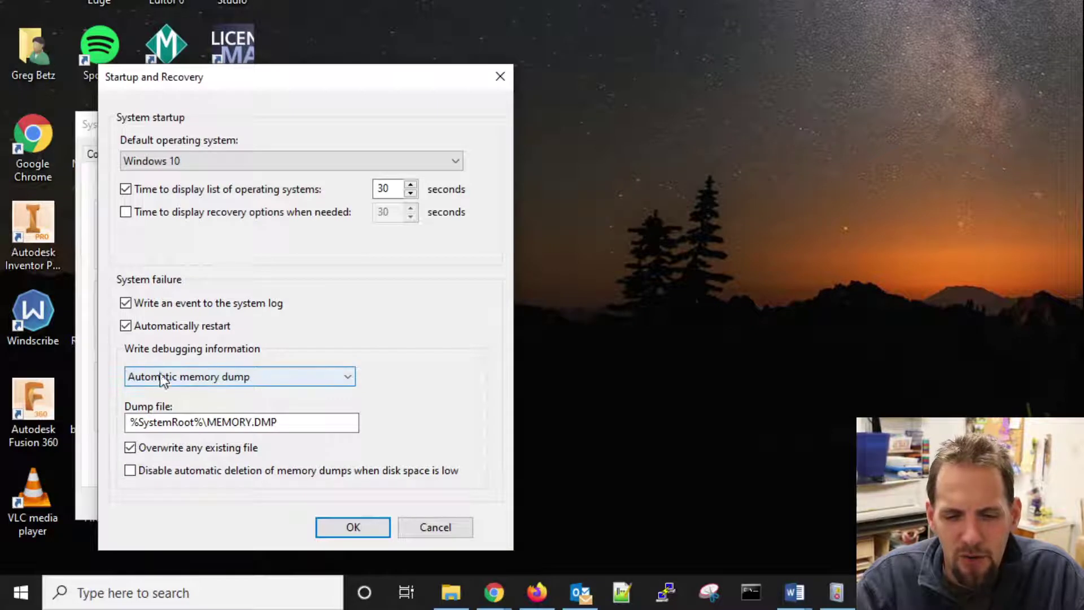
Step: Copy the %SystemRoot% portion of the dump file path
left_click_drag(163, 423, 91, 453)
left_click(290, 421)
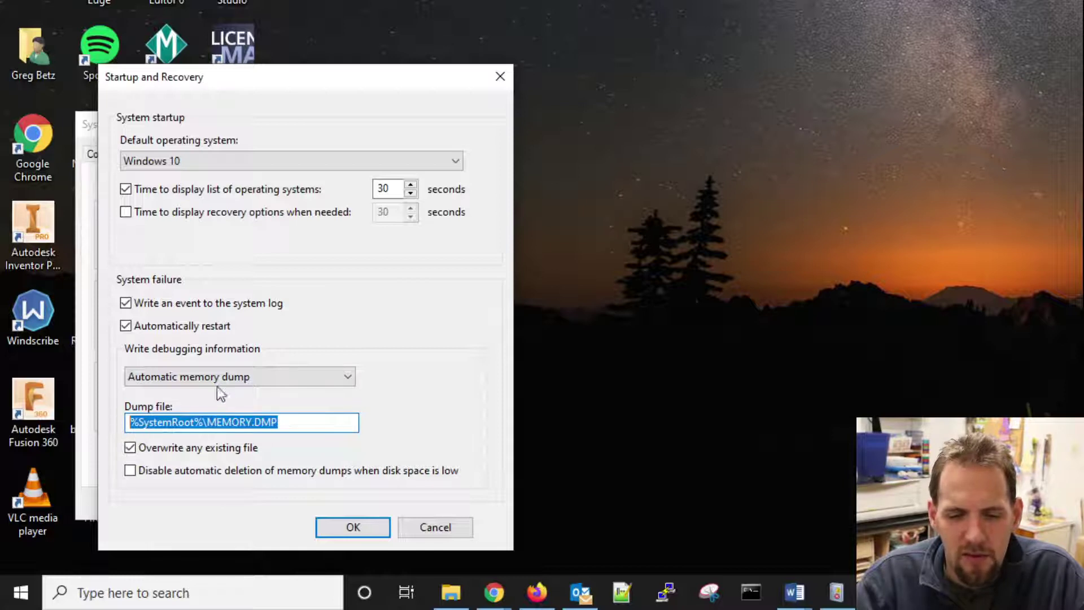
left_click(297, 418)
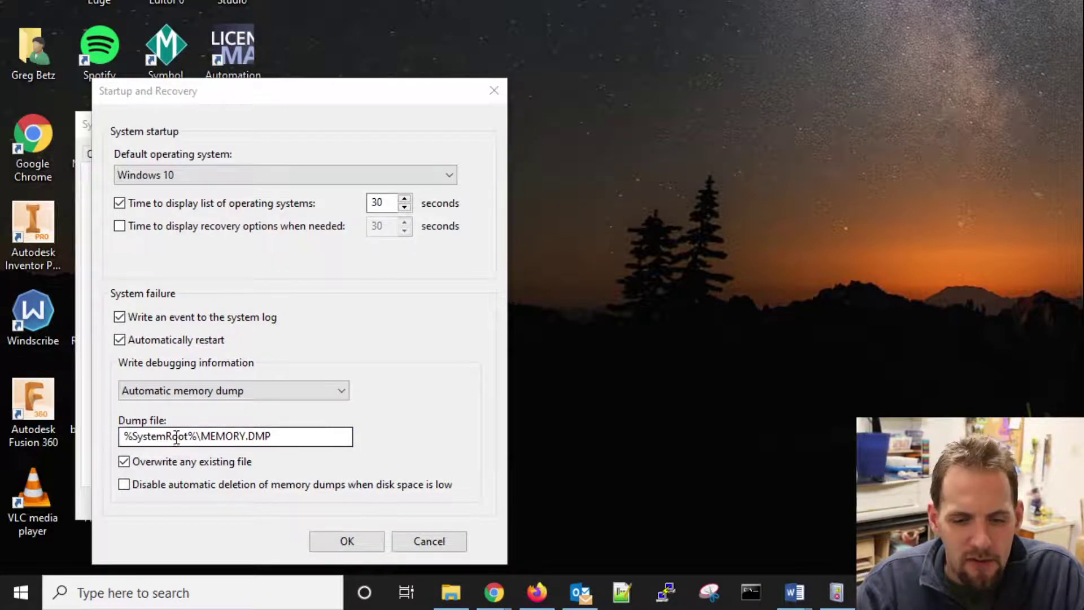
left_click_drag(197, 438, 116, 436)
key("ctrl+c")
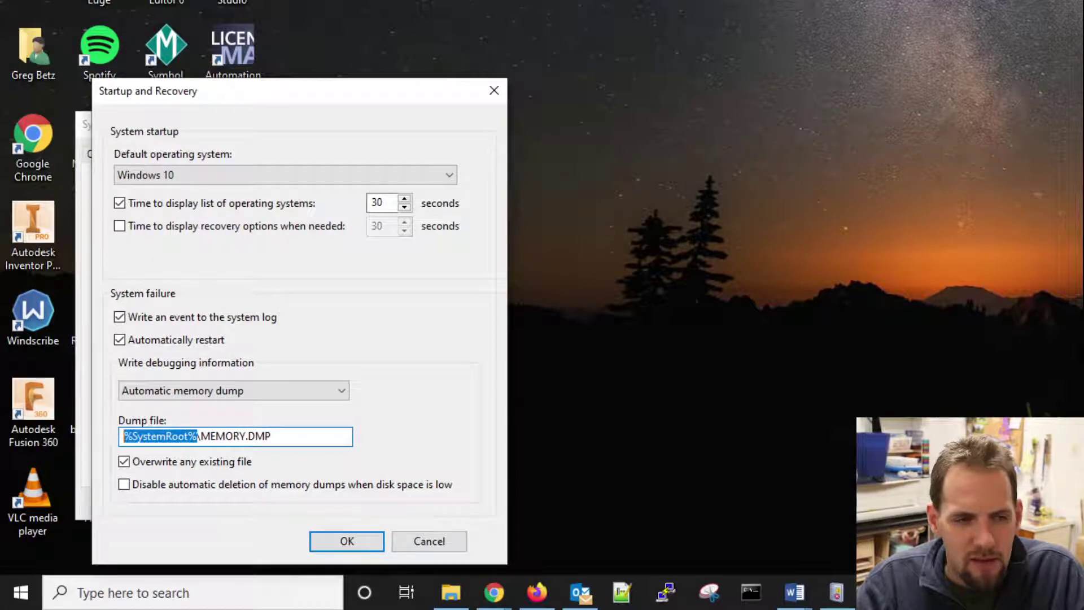
Step: Open File Explorer, bring its window into view, and navigate to the copied %SystemRoot% path
key("super+e")
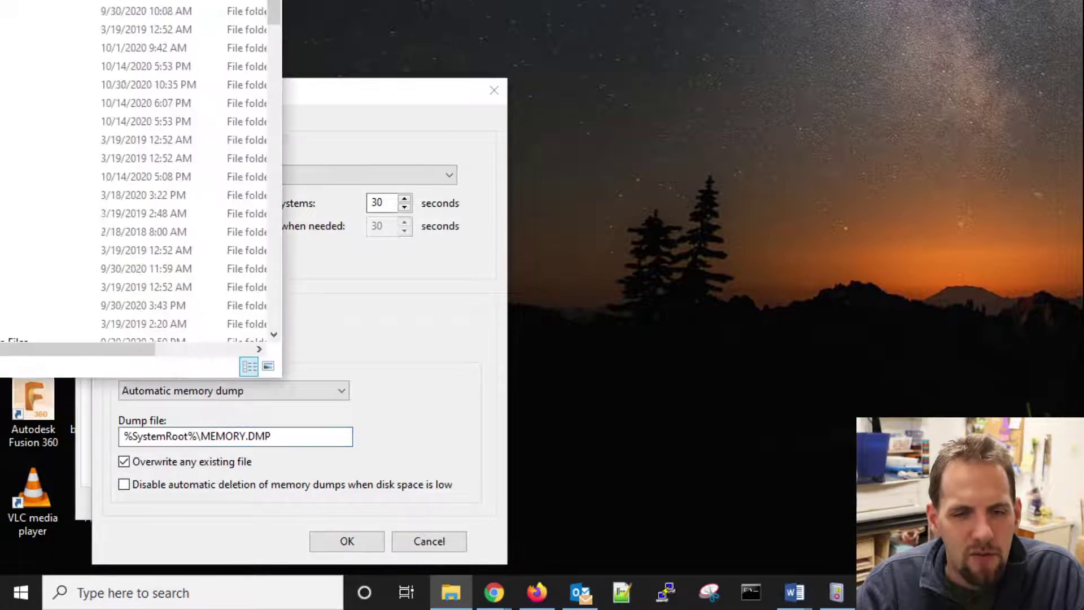
left_click_drag(356, 1, 368, 40)
left_click(308, 168)
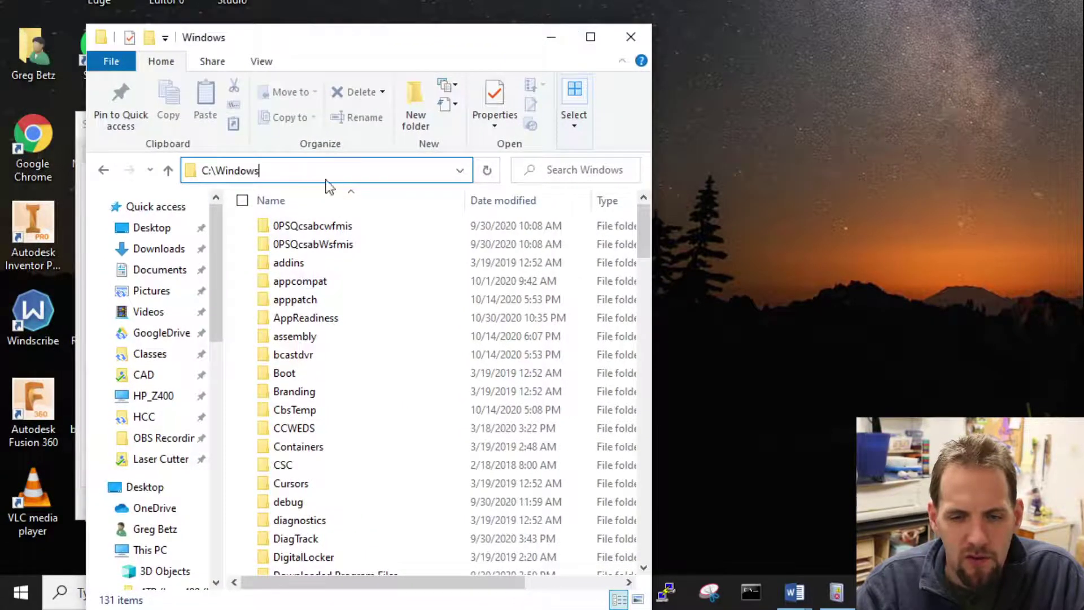
key("ctrl+a")
key("ctrl+v")
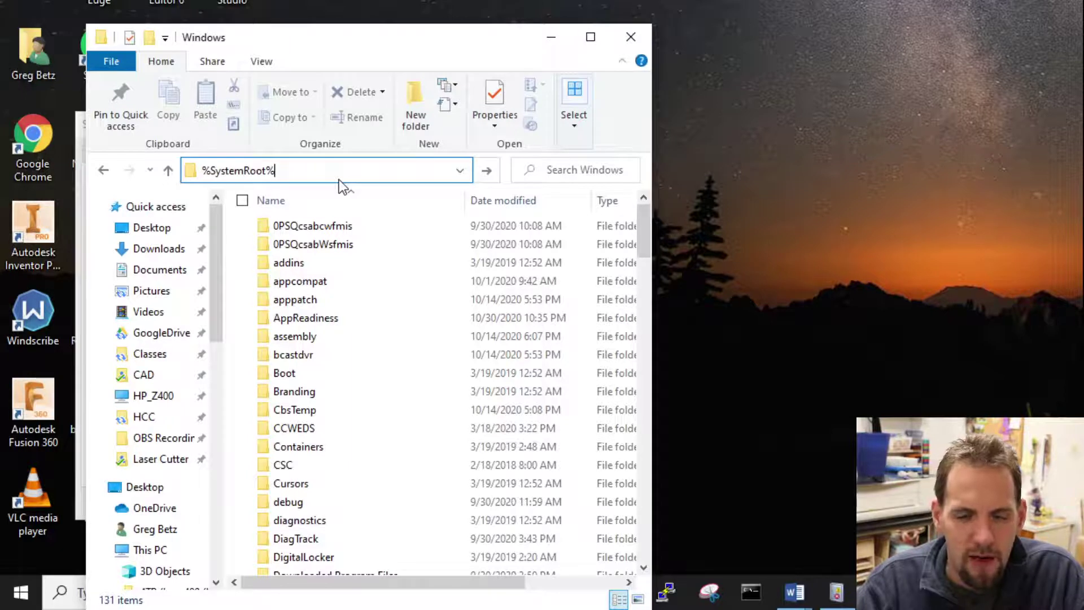
key("Return")
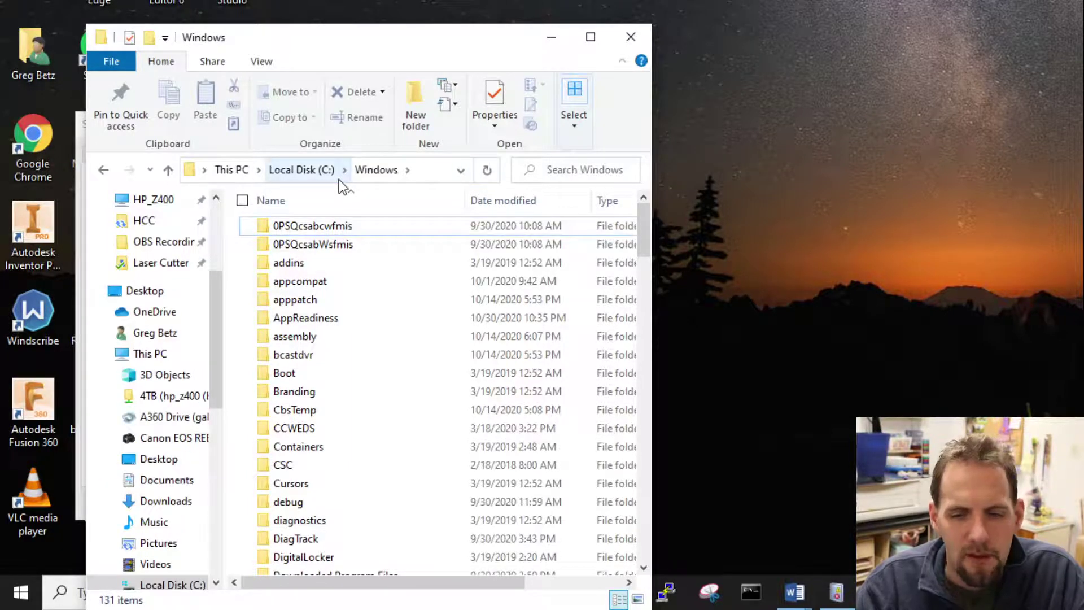
Step: Show the full path of the opened system root folder, and close File Explorer
left_click(420, 175)
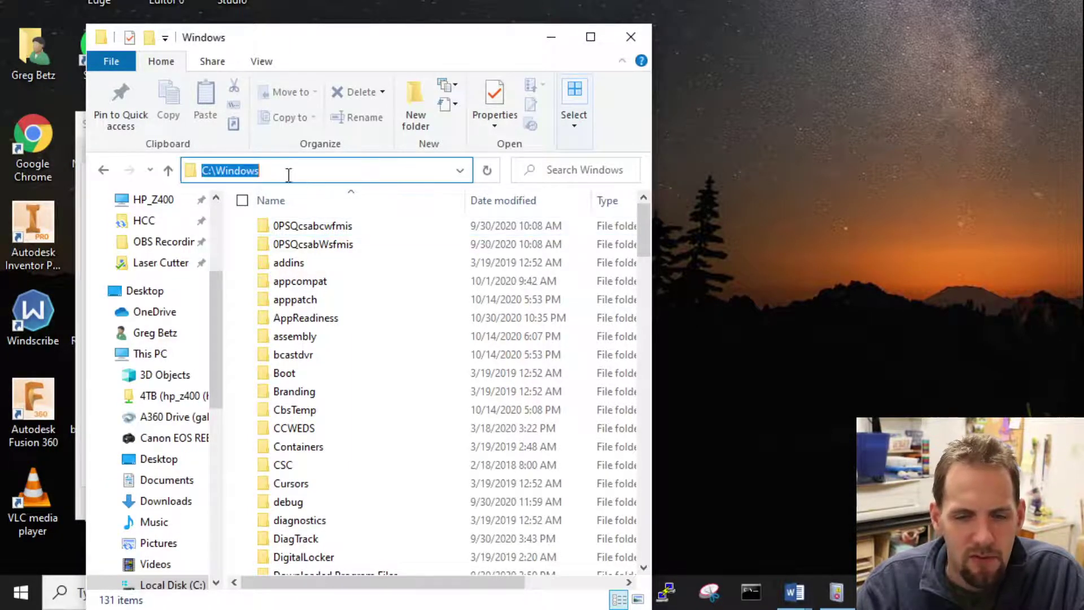
left_click(267, 172)
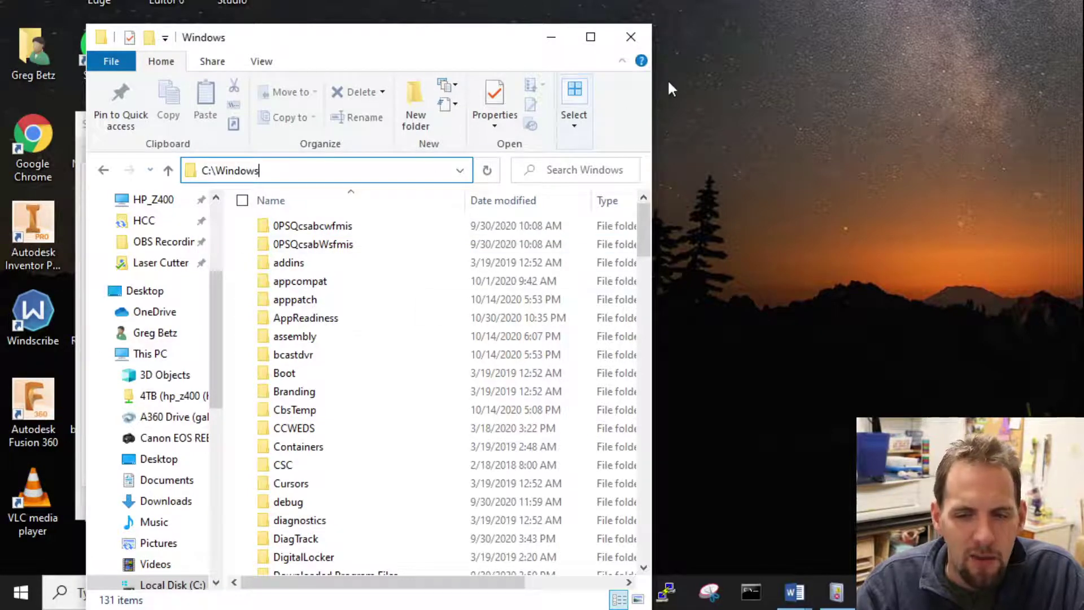
left_click(628, 37)
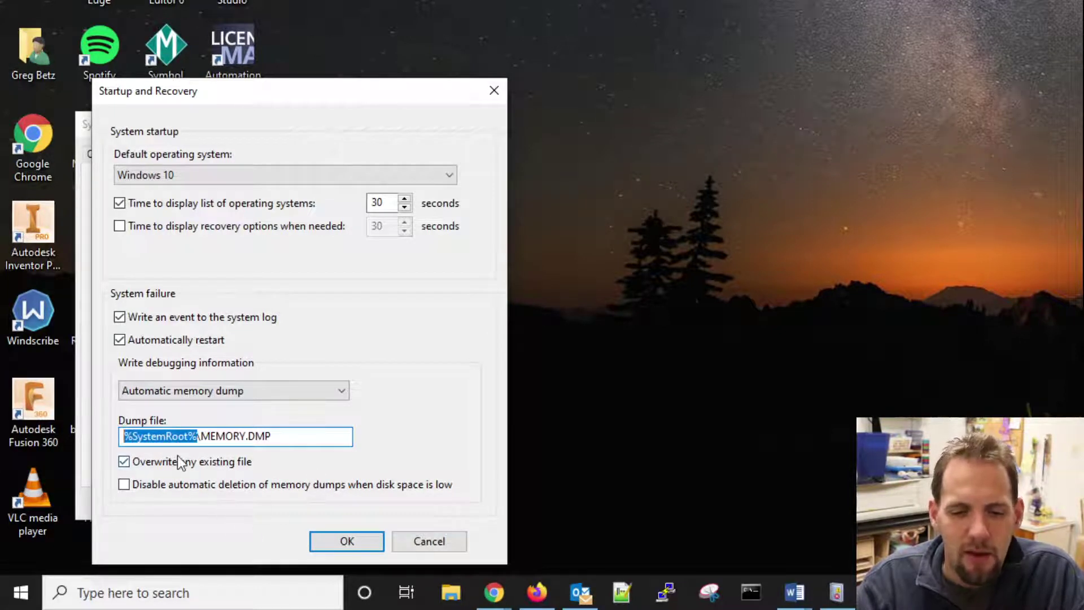
Step: Toggle overwriting of any existing dump file off and back on, and put the focus on the dump file path
left_click(243, 468)
left_click(245, 469)
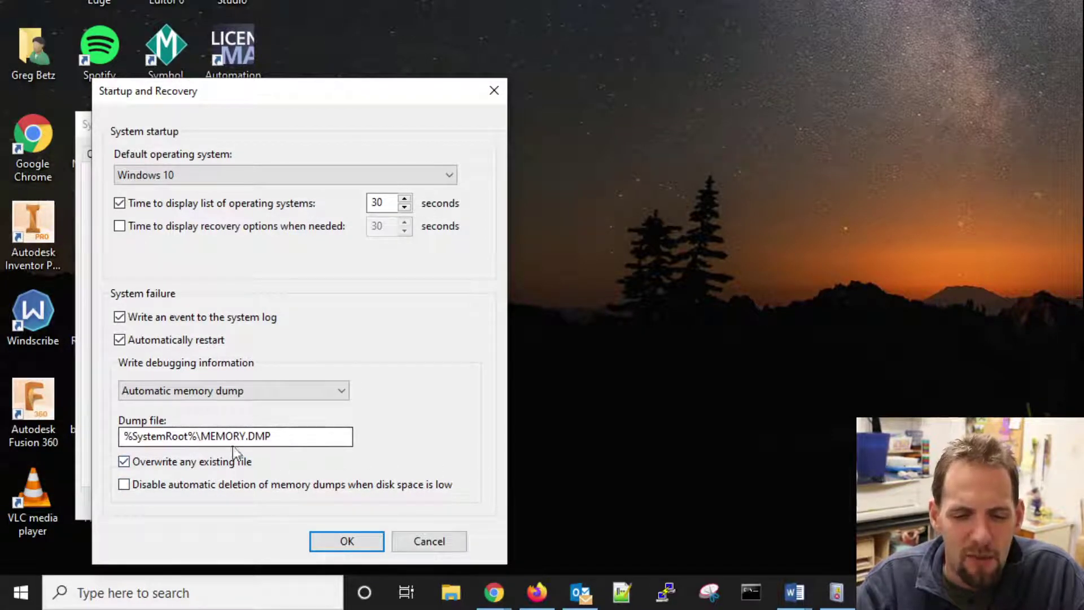
left_click(264, 442)
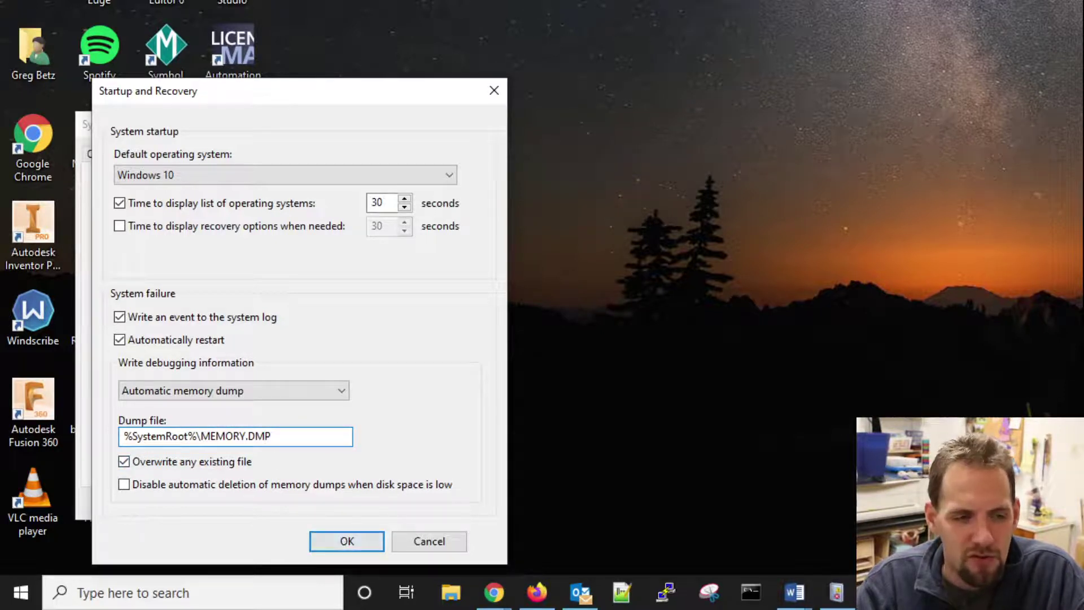
Step: Accept the Startup and Recovery settings and close System Properties
key("alt+Tab")
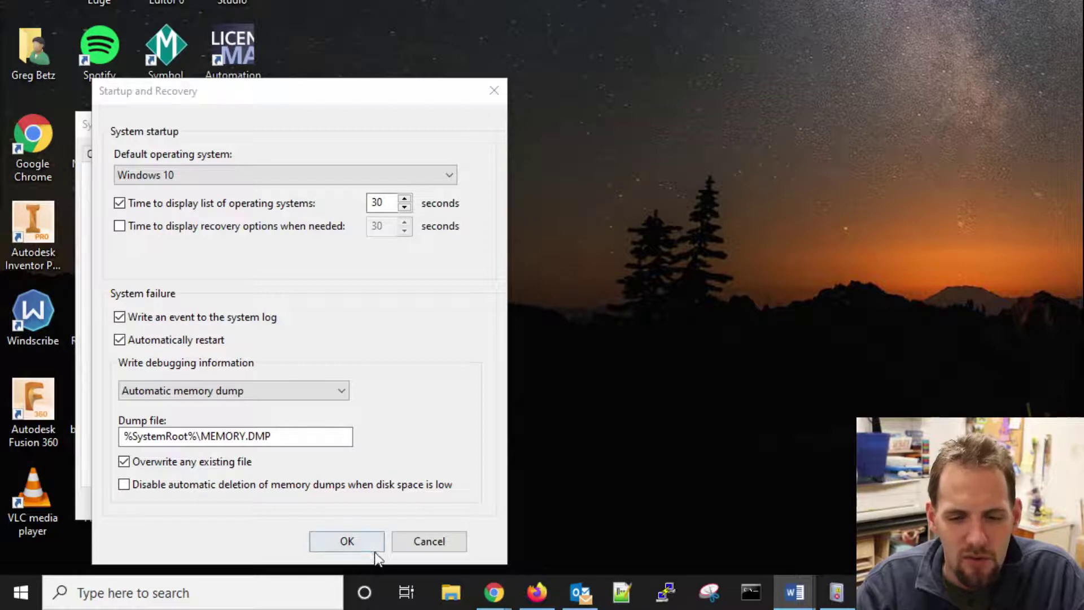
key("alt+Tab")
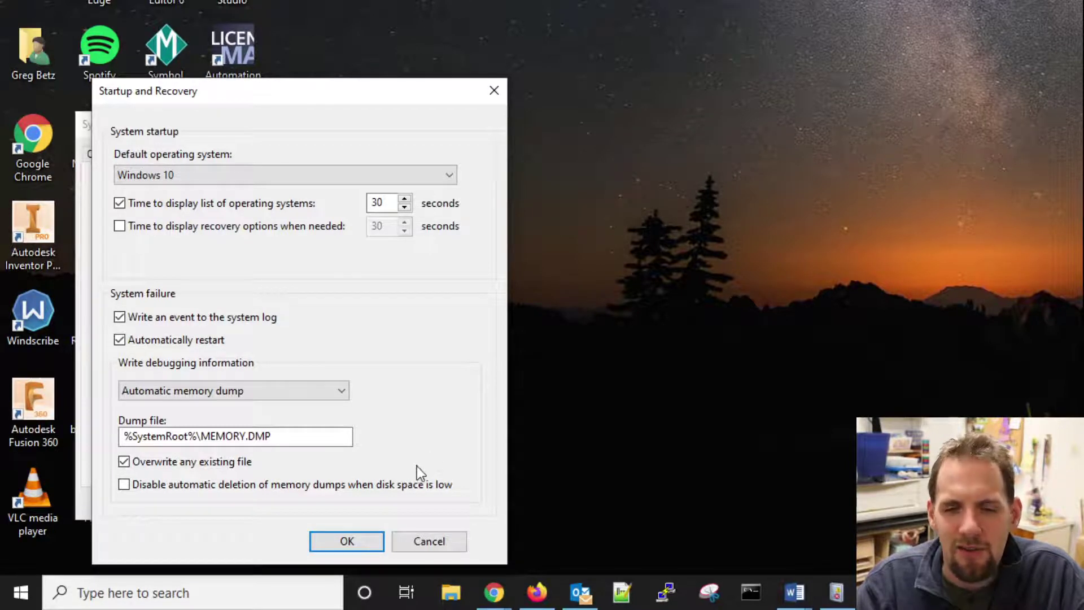
left_click(350, 541)
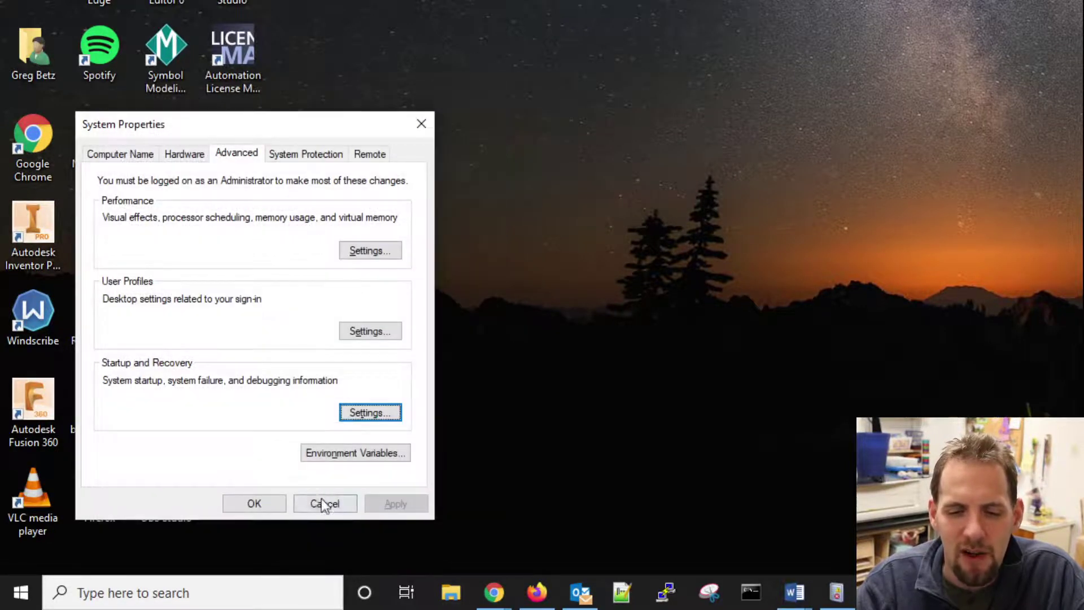
left_click(276, 503)
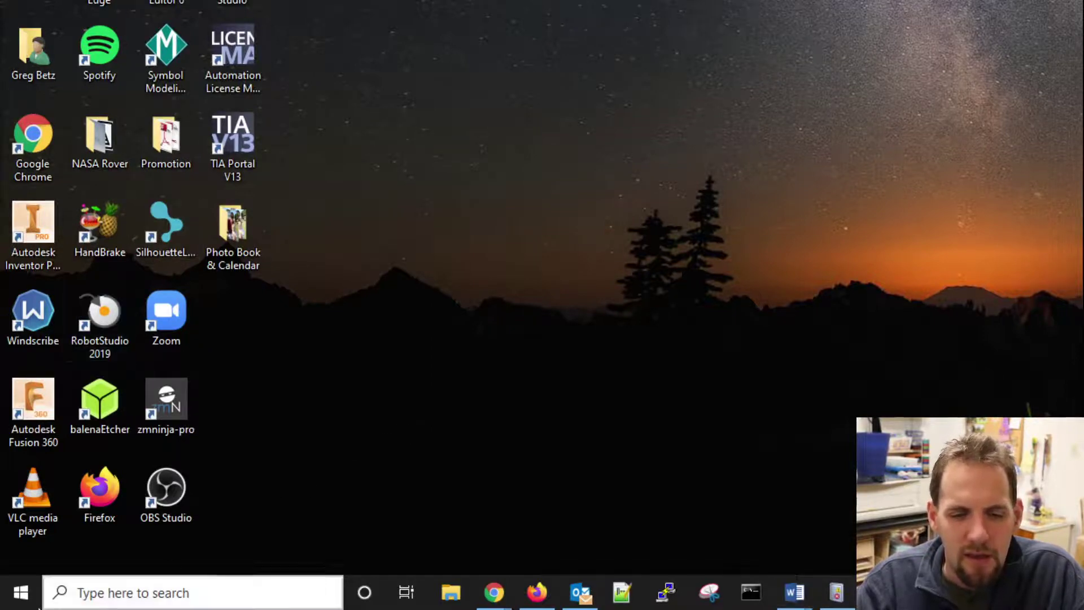
Step: Search Windows for the Add or remove programs setting and open it
left_click(30, 600)
type("apllec")
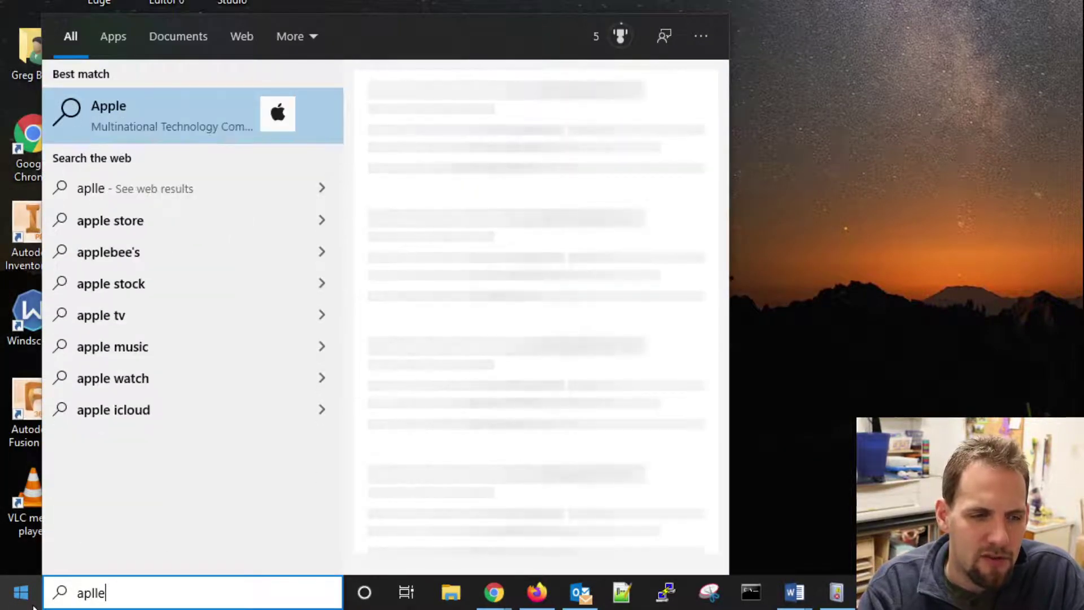
key("BackSpace")
key("BackSpace")
key("BackSpace")
key("BackSpace")
key("BackSpace")
key("BackSpace")
type("add")
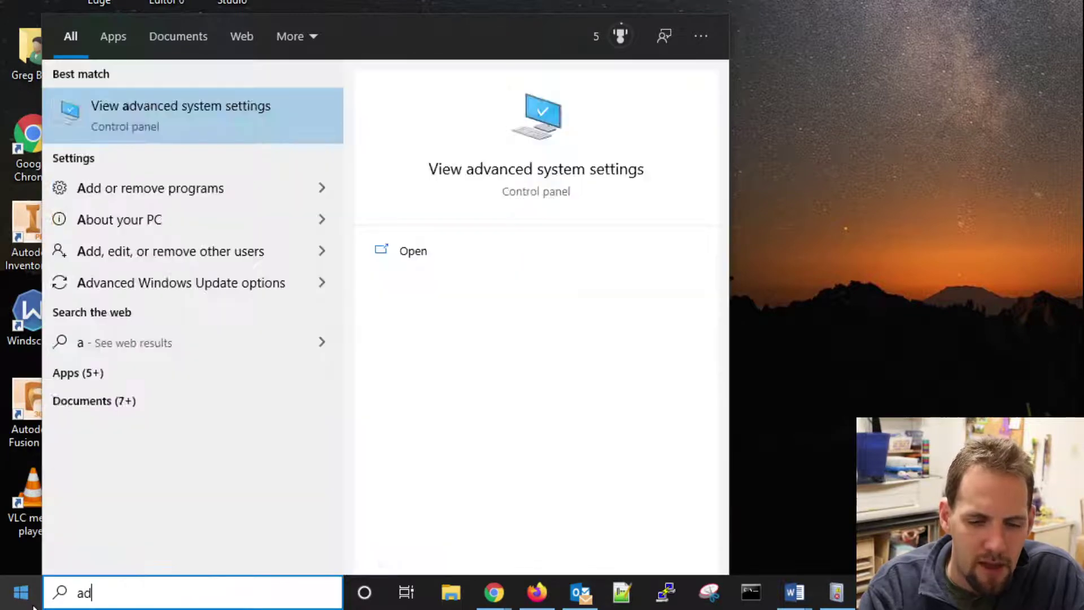
type(" o")
key("Return")
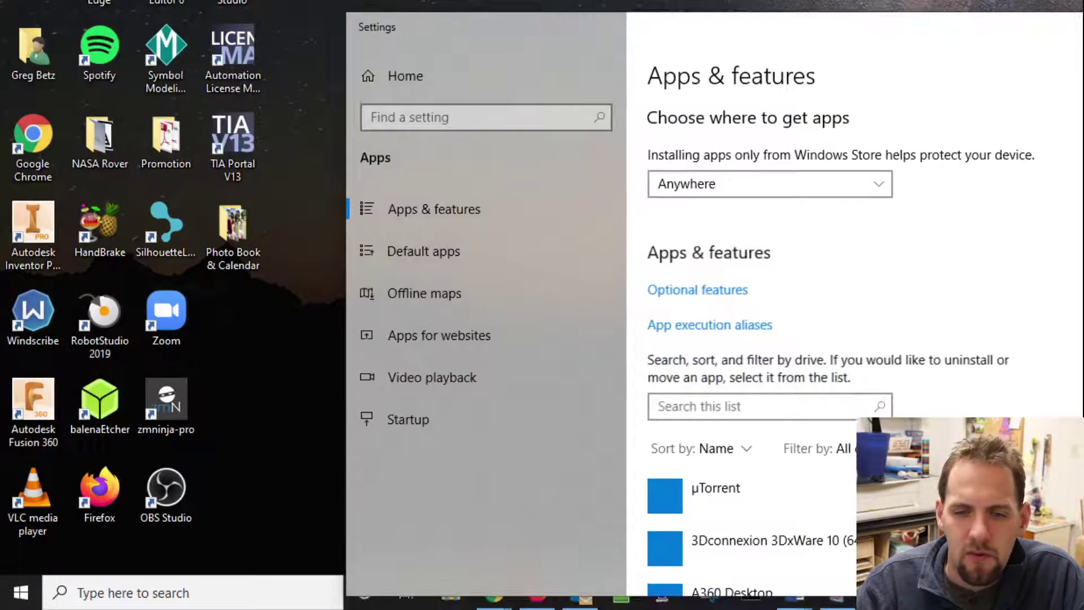
Step: Bring the full Apps & features window into view and look through the list of installed apps
double_click(824, 37)
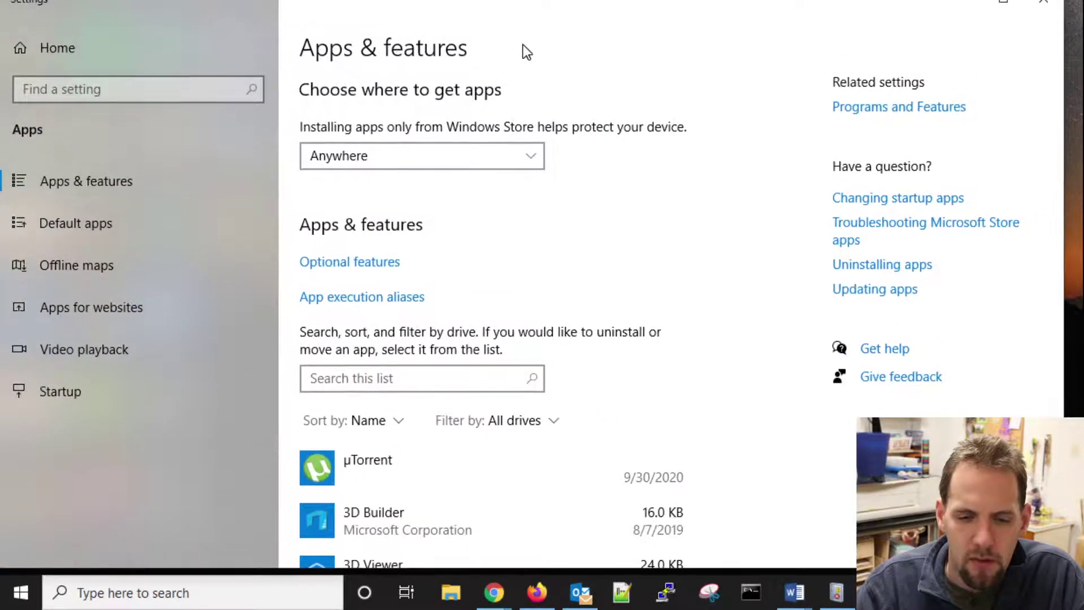
left_click_drag(1065, 22, 1083, 21)
scroll(561, 341, "down", 15)
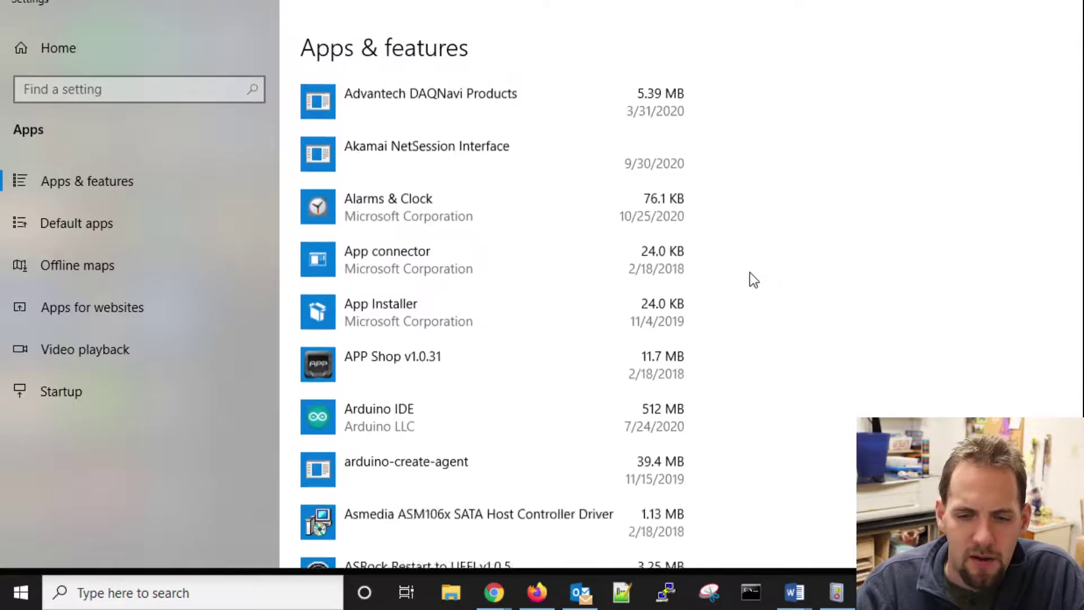
scroll(750, 273, "down", 15)
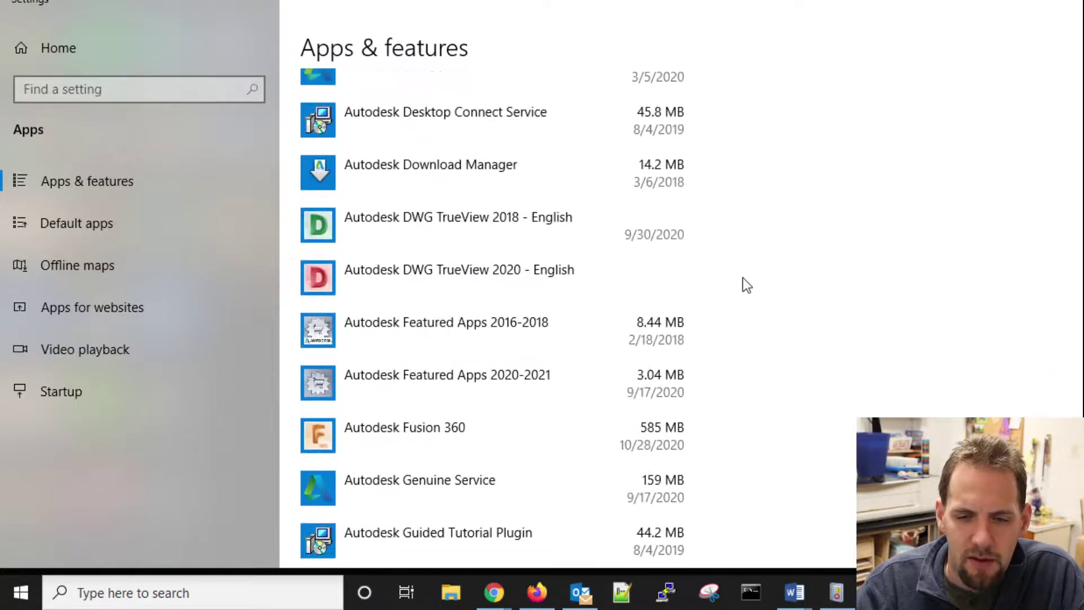
scroll(743, 277, "down", 10)
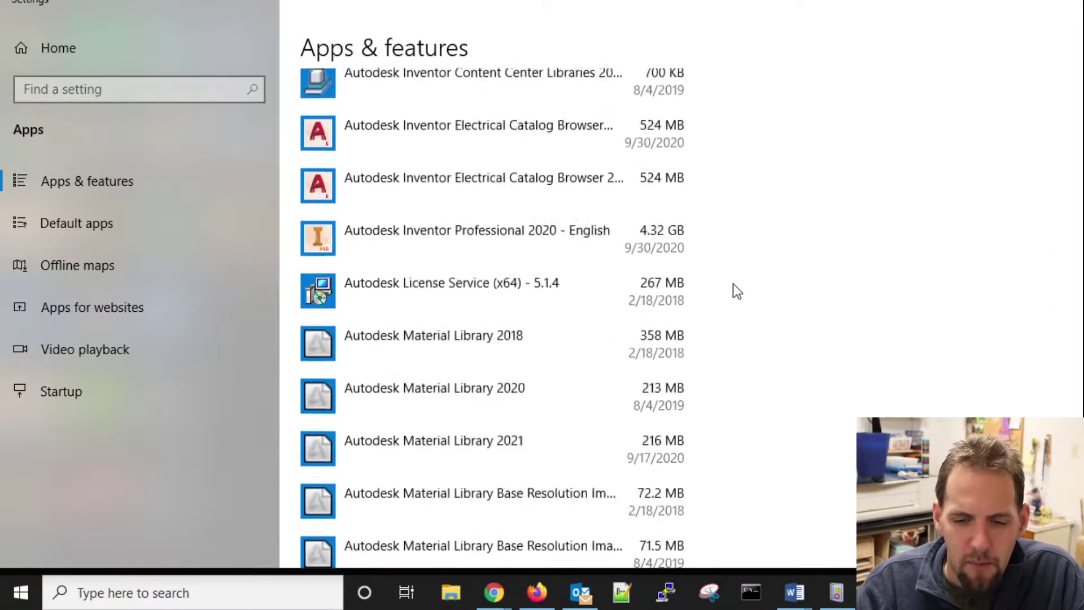
scroll(732, 285, "up", 9)
scroll(728, 286, "up", 20)
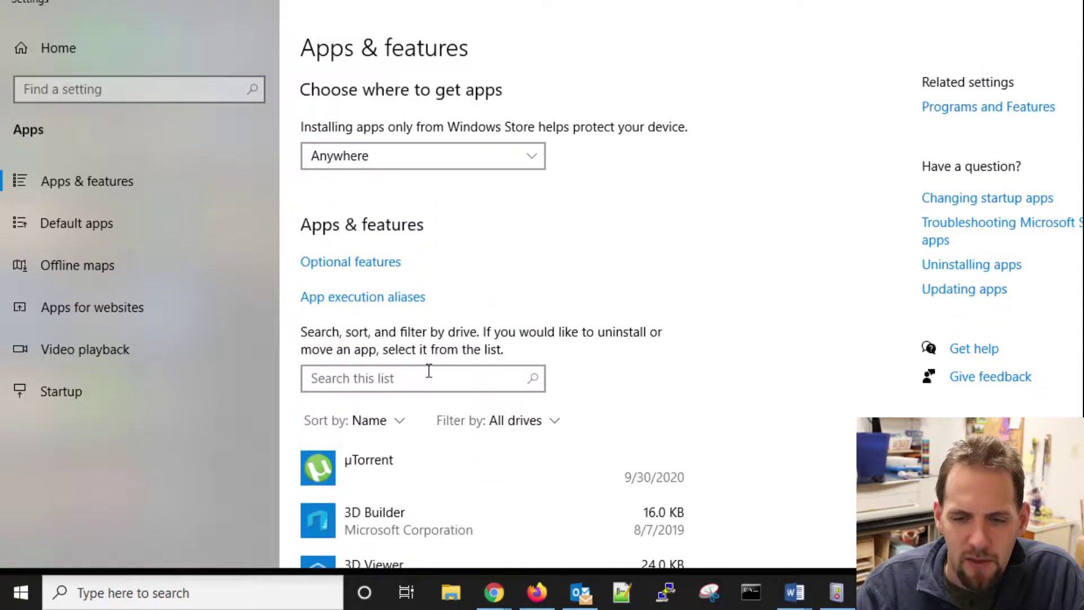
Step: Filter the installed apps by "office" and select Microsoft Office Professional Plus 2016
left_click(422, 378)
type("office")
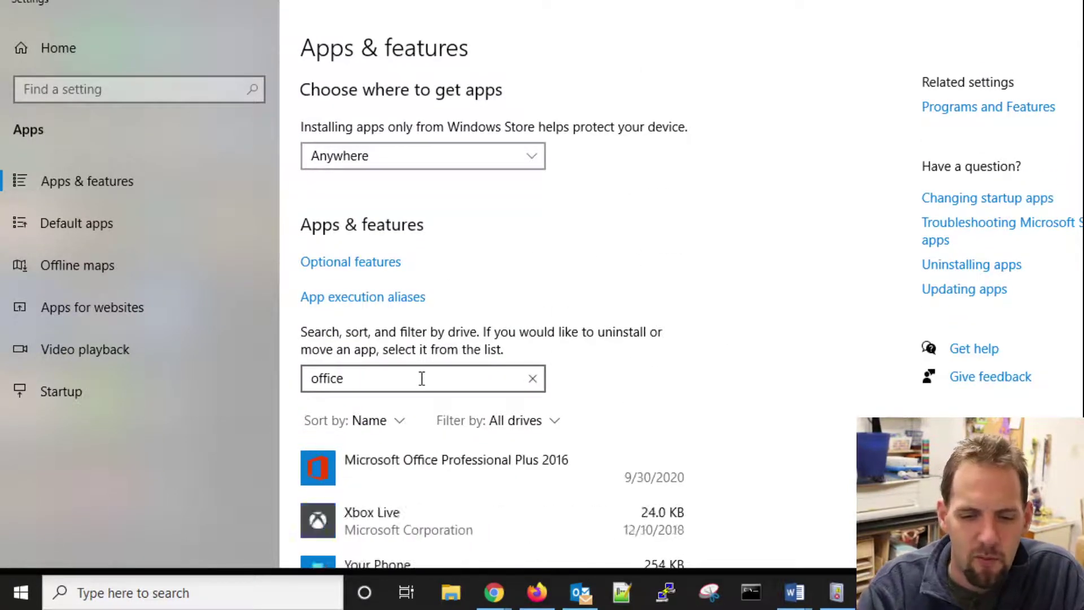
left_click(0, 113)
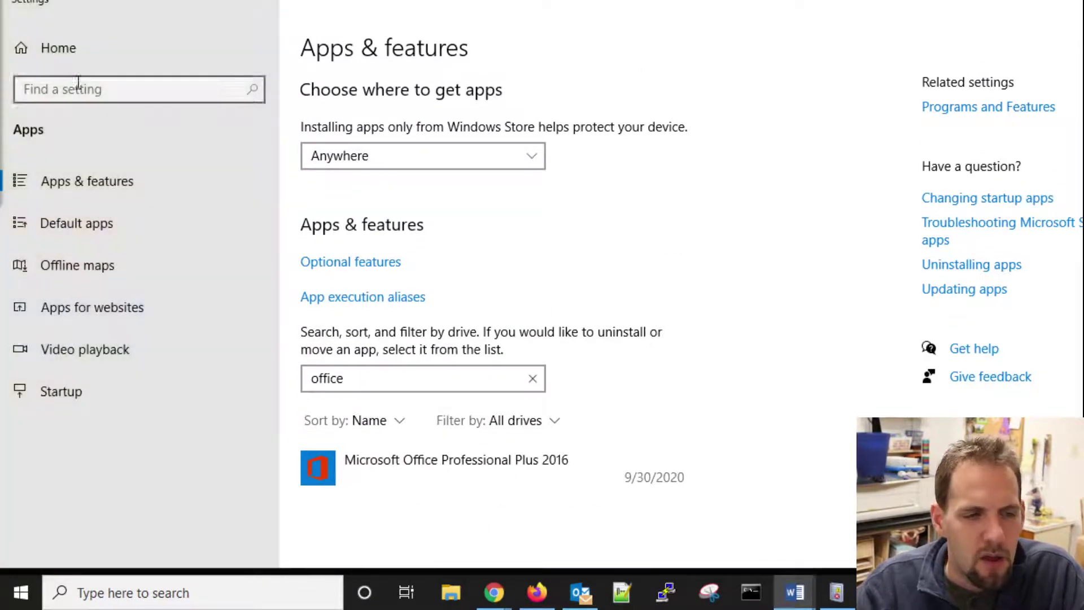
scroll(575, 365, "down", 1)
left_click(486, 437)
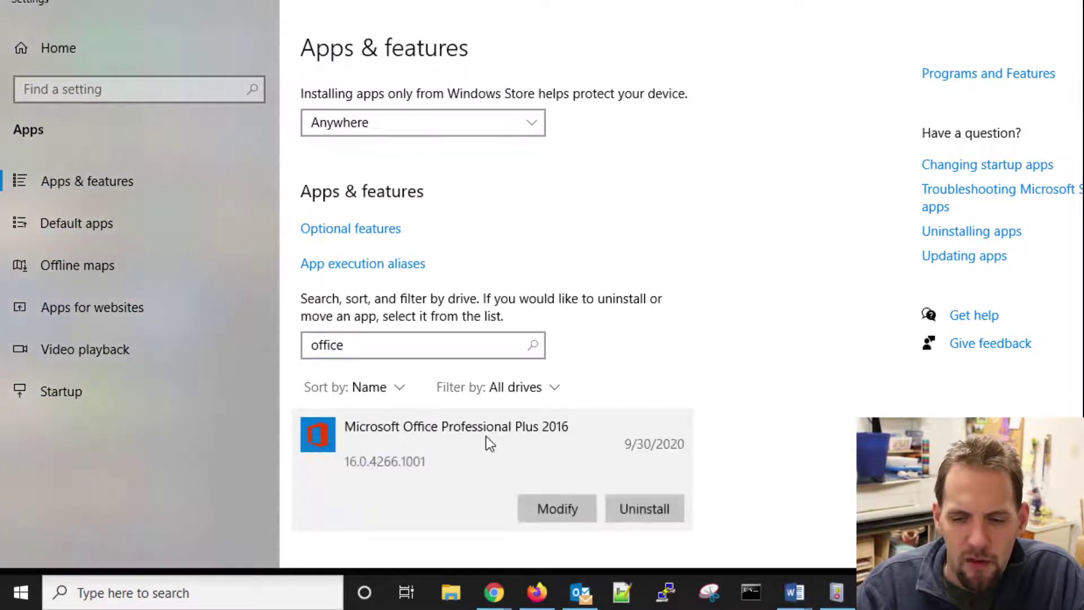
Step: Modify the Microsoft Office Professional Plus 2016 installation with the Repair option and start the repair
left_click(547, 513)
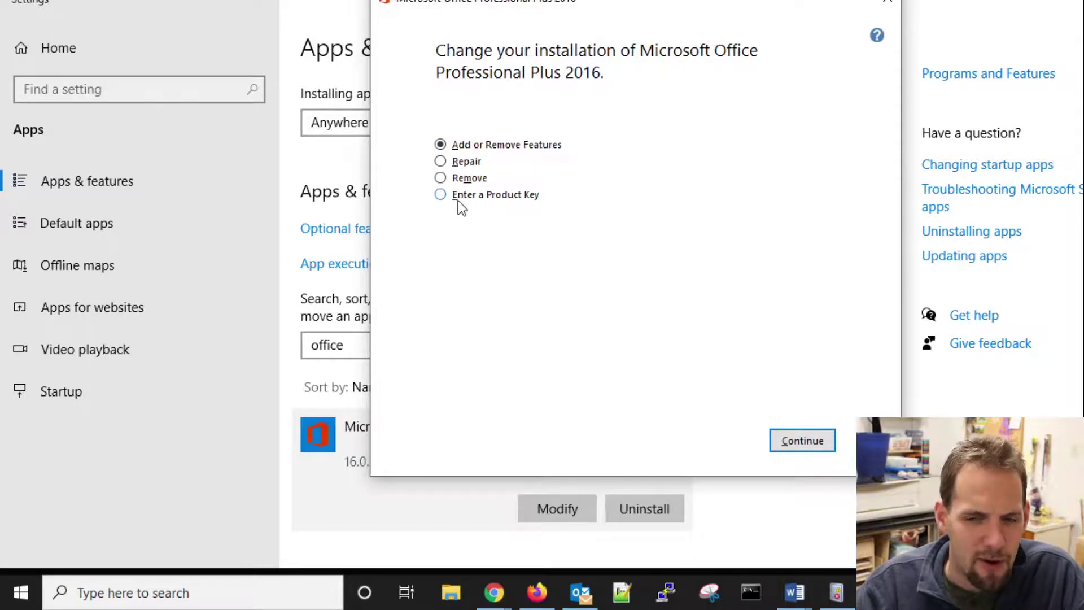
left_click(473, 164)
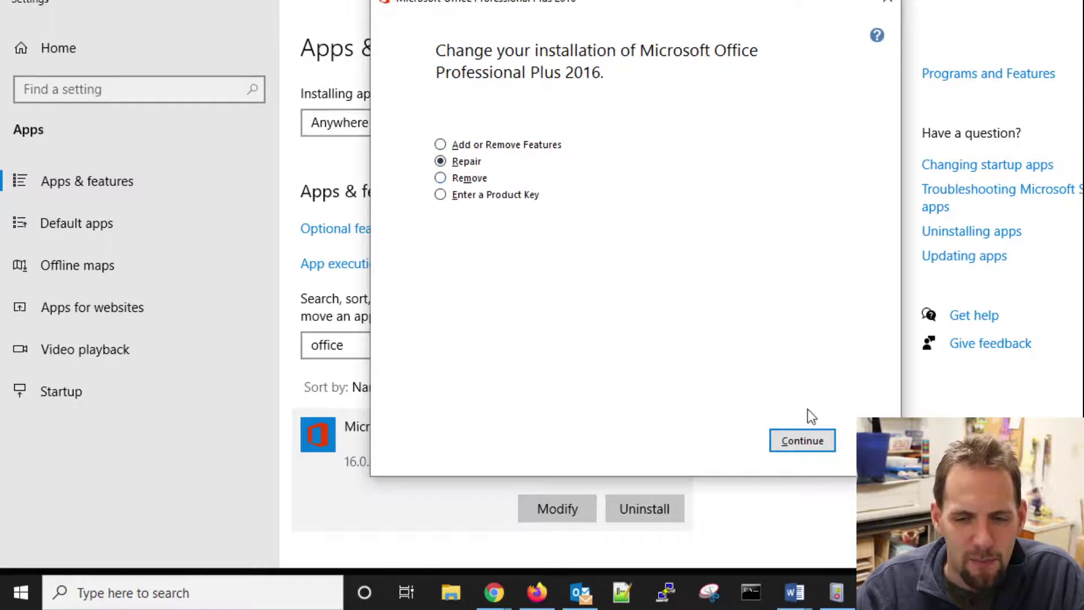
left_click(802, 442)
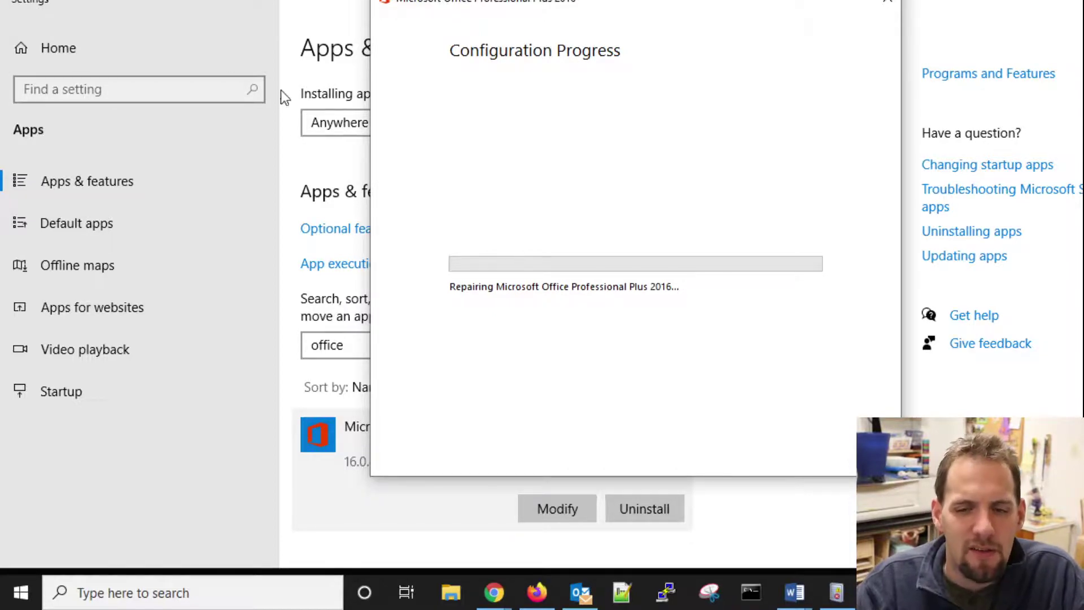
Step: Cancel the running Office repair and close its setup window
left_click(880, 8)
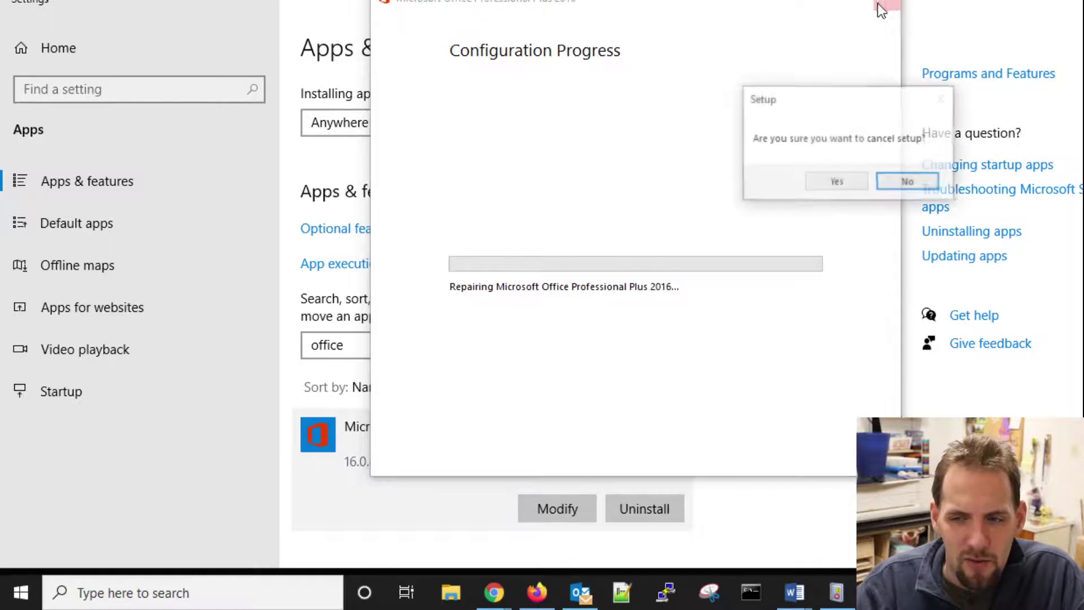
left_click(858, 178)
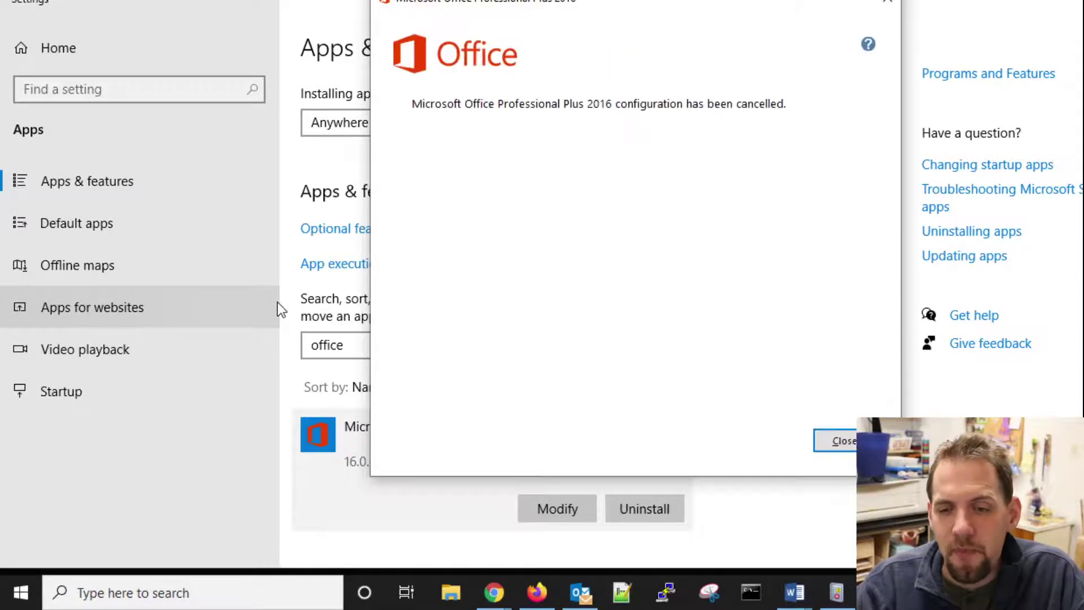
left_click(844, 442)
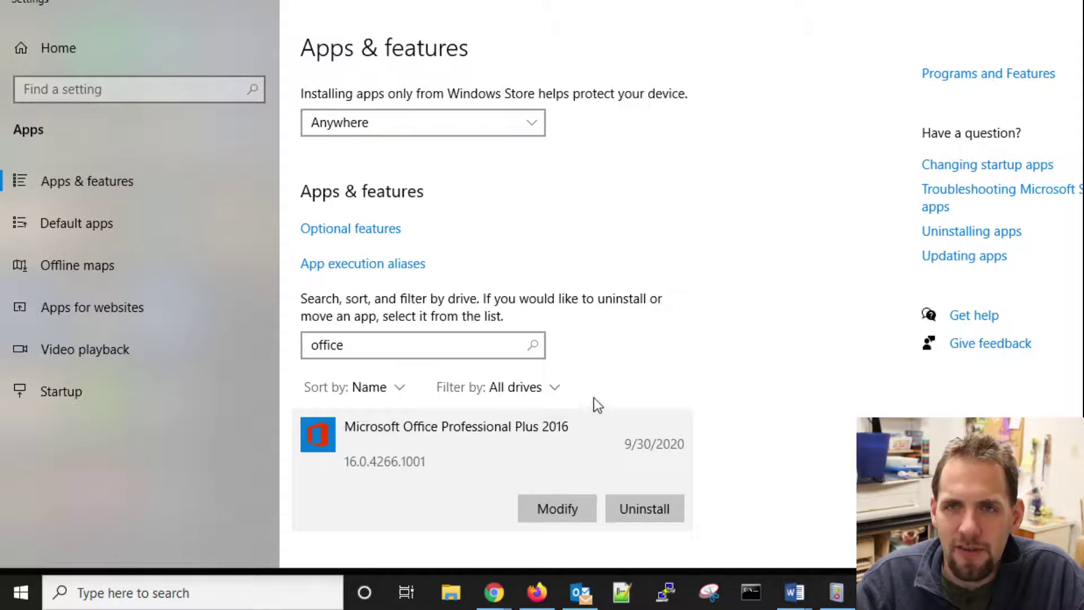
scroll(449, 337, "down", 1)
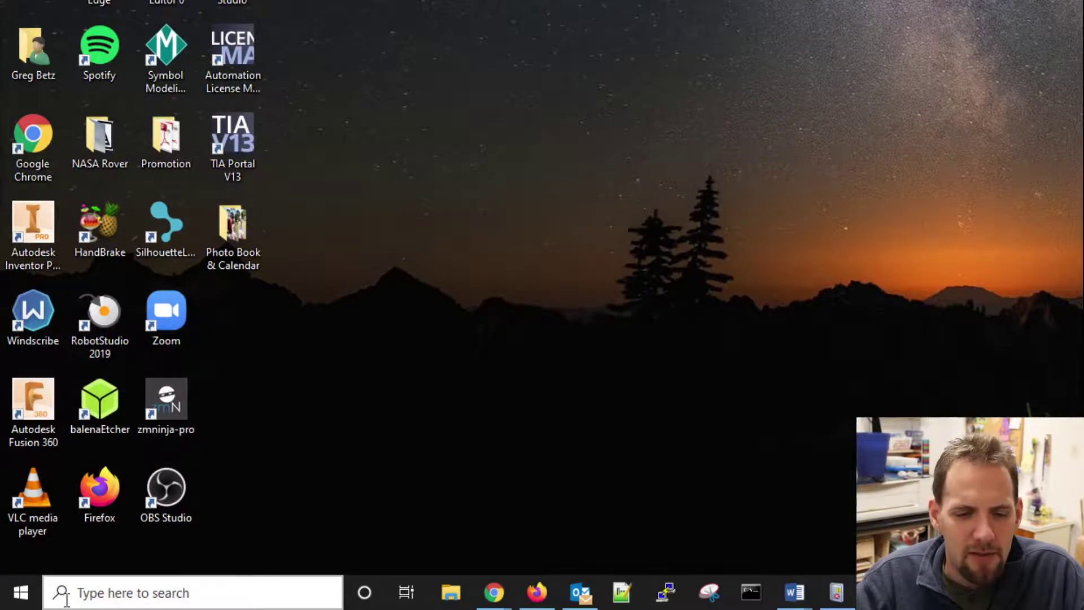
Step: Find and open Windows Settings from the system search, and widen its window
left_click(22, 601)
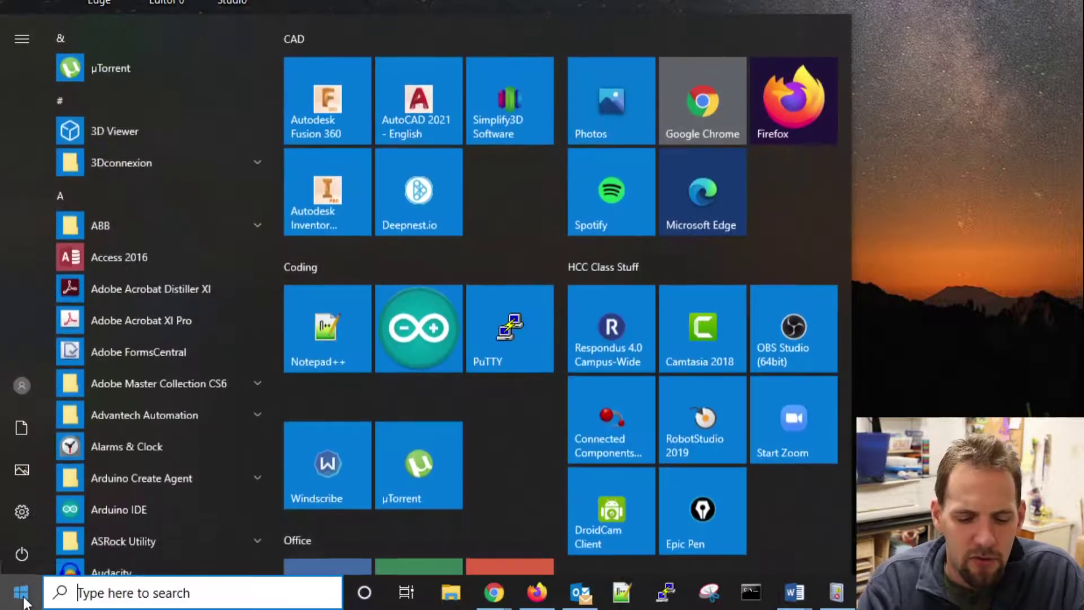
type("set")
type("ee")
key("Return")
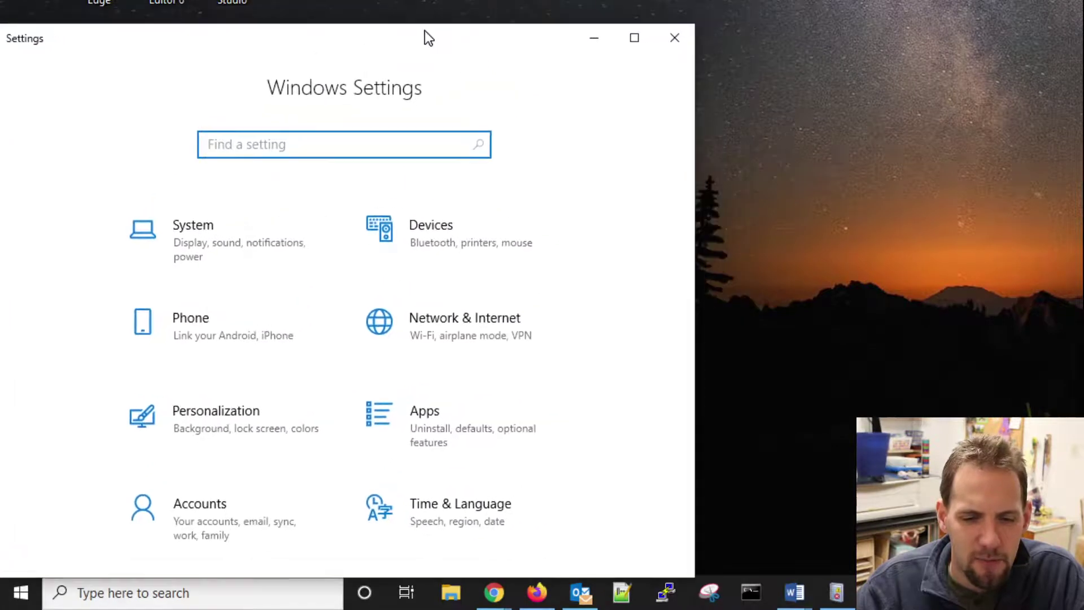
left_click_drag(699, 67, 1081, 68)
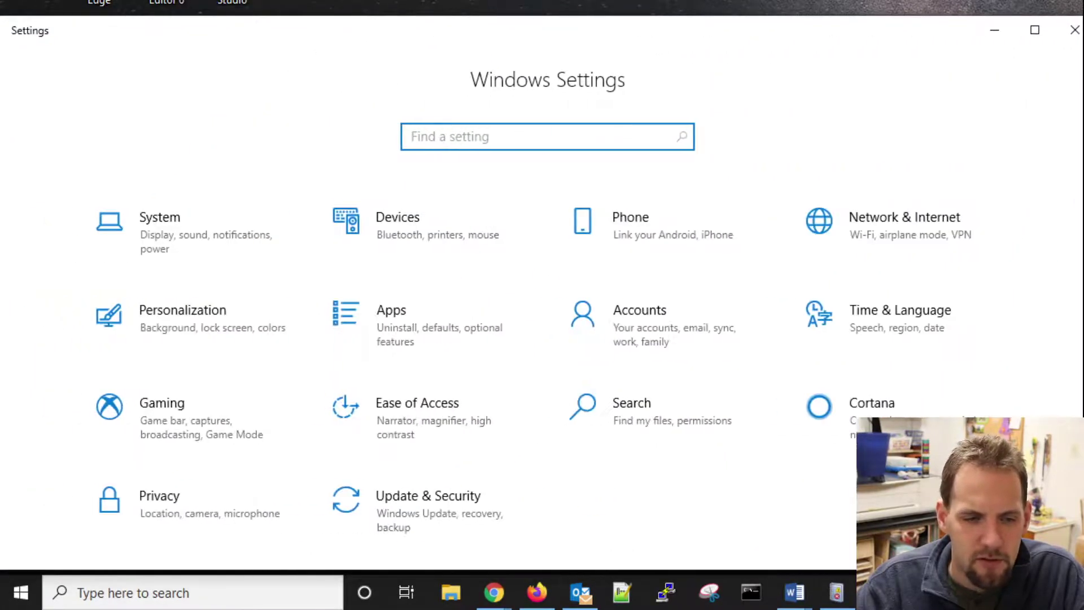
Step: Search the settings for "trou" and open Troubleshoot settings
type("trou")
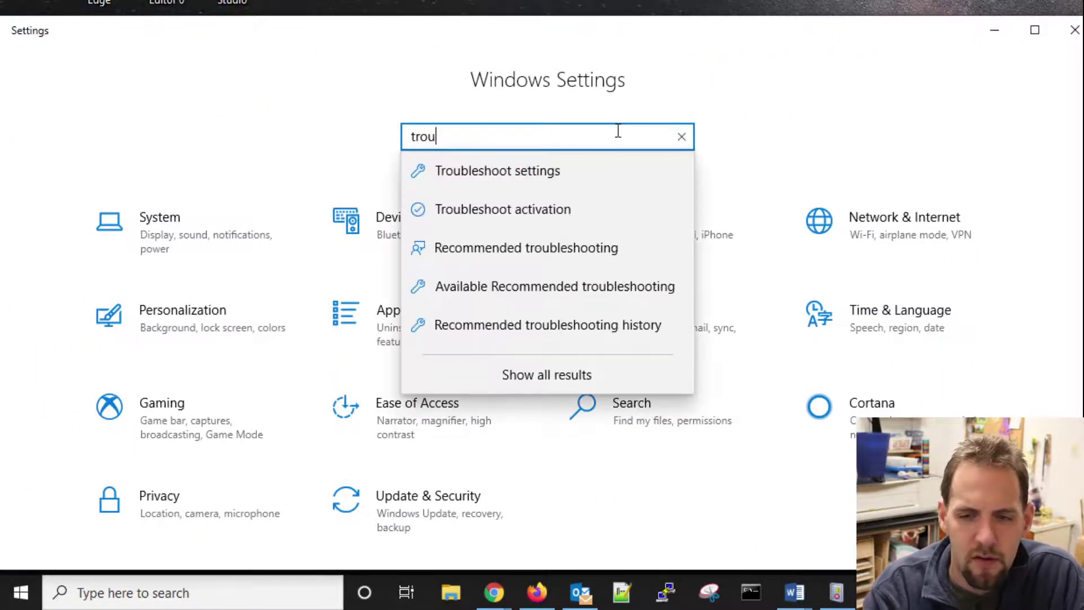
key("Down")
key("Return")
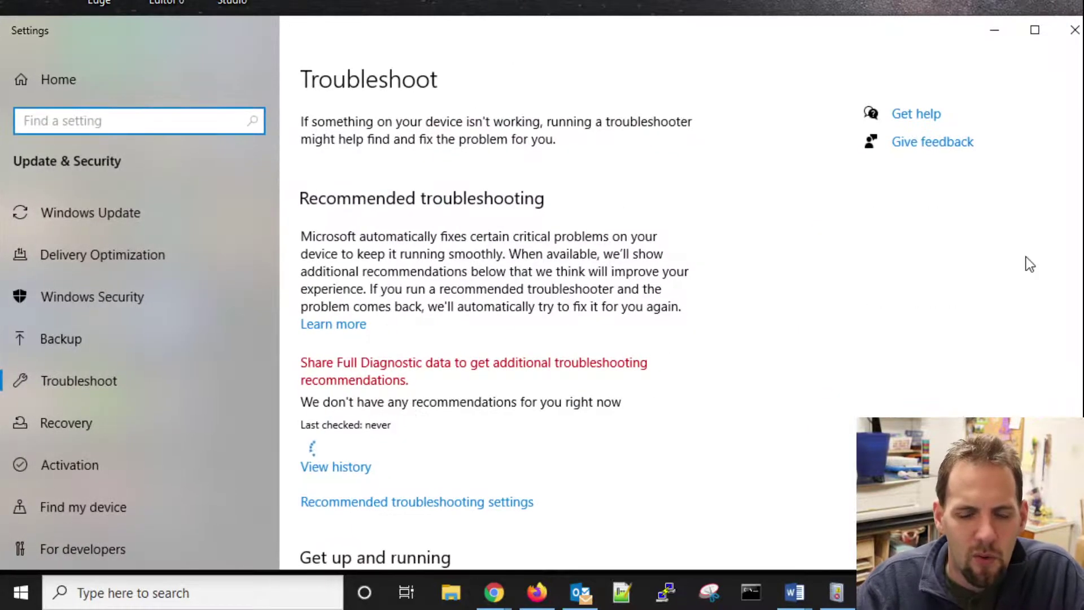
Step: Look over the Update & Security categories and select Troubleshoot
scroll(380, 290, "down", 3)
scroll(238, 268, "down", 2)
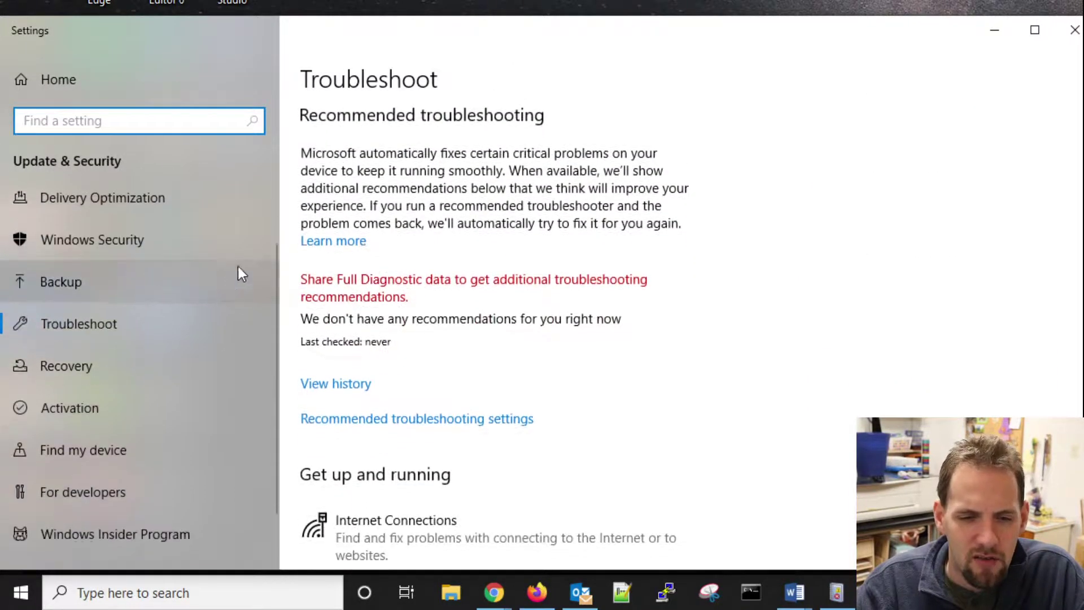
scroll(117, 204, "up", 2)
scroll(150, 364, "down", 4)
scroll(147, 339, "up", 2)
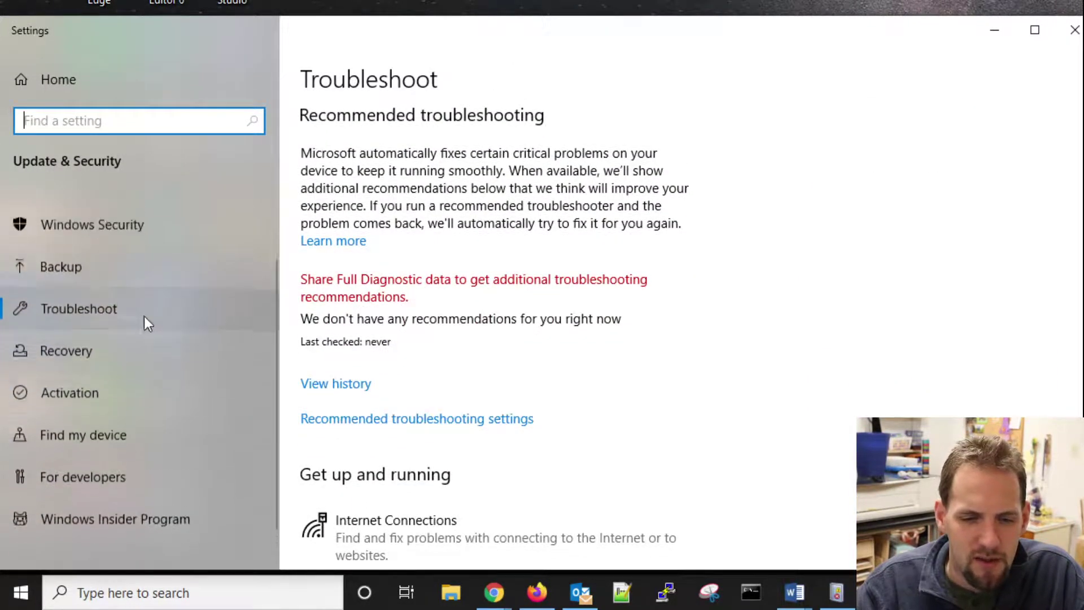
left_click(102, 324)
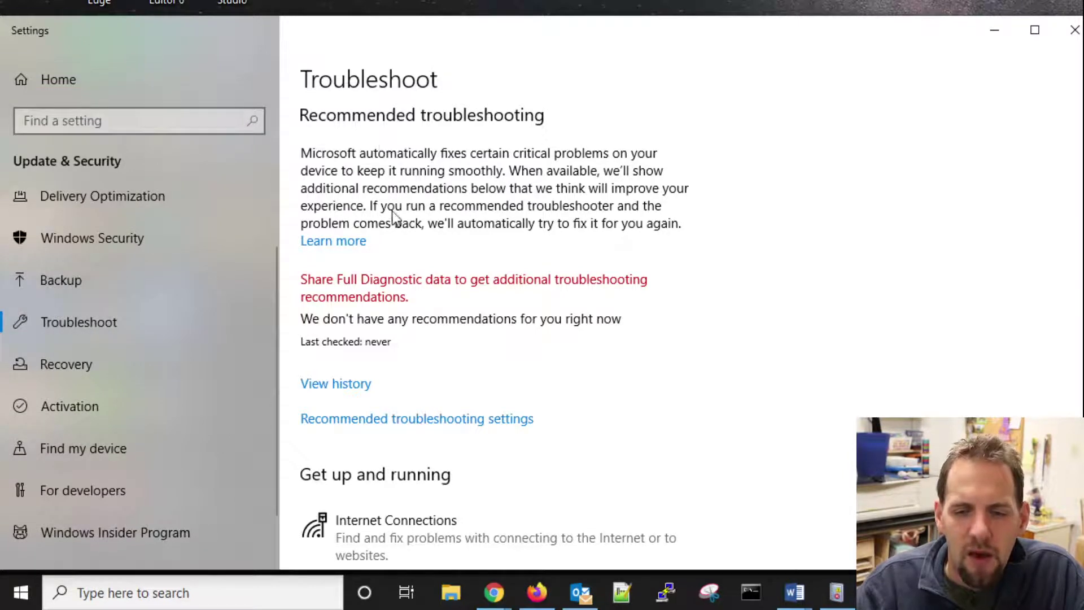
Step: Review the recommended troubleshooting section and the available troubleshooters under Get up and running and Find and fix other problems
scroll(508, 192, "down", 5)
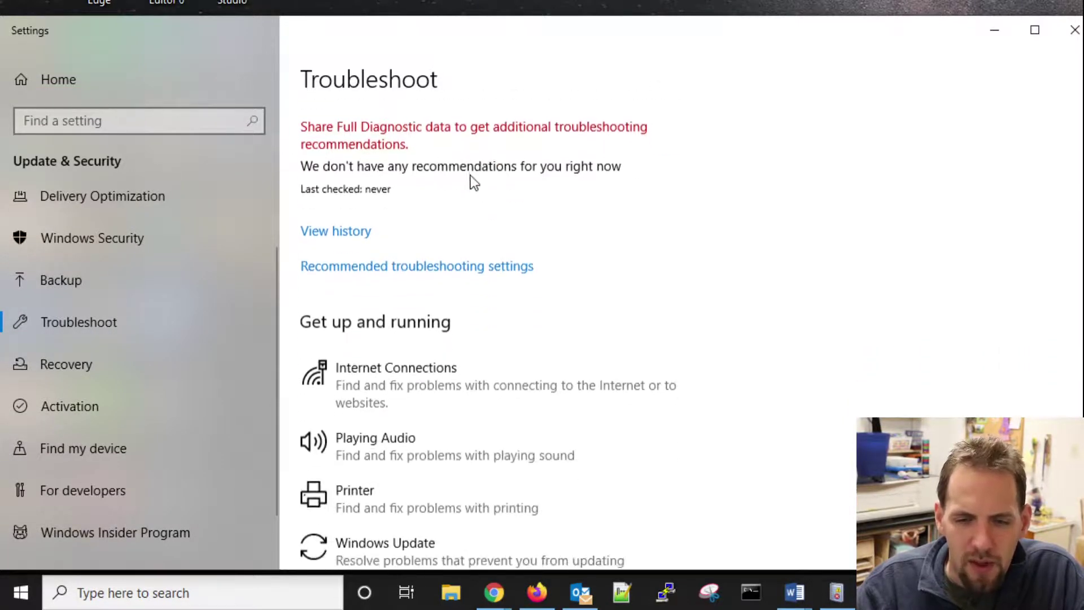
scroll(536, 226, "down", 1)
scroll(451, 270, "up", 3)
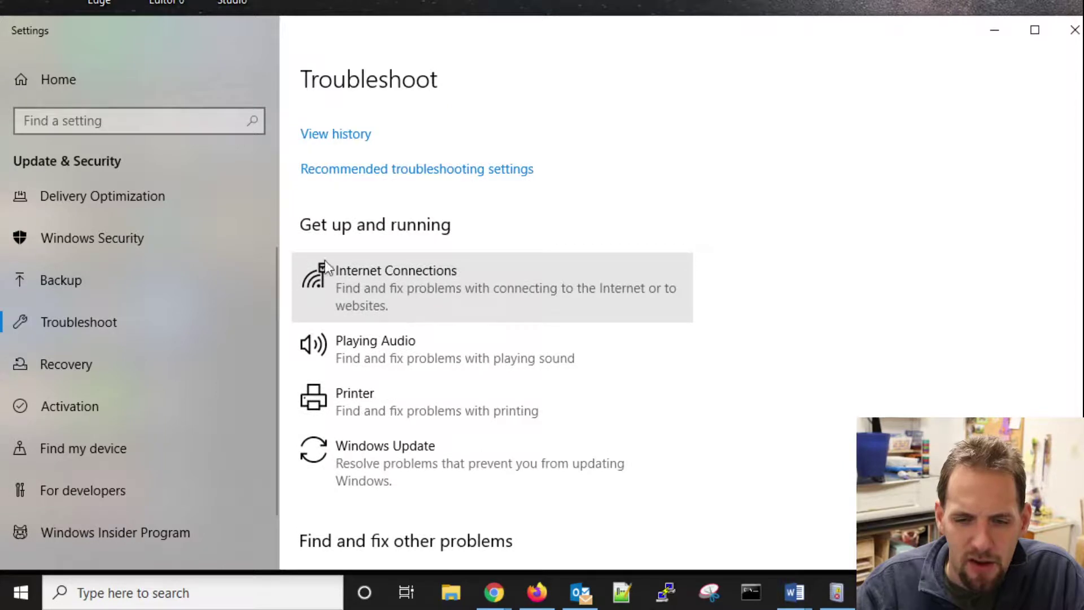
scroll(485, 319, "down", 1)
scroll(486, 319, "down", 3)
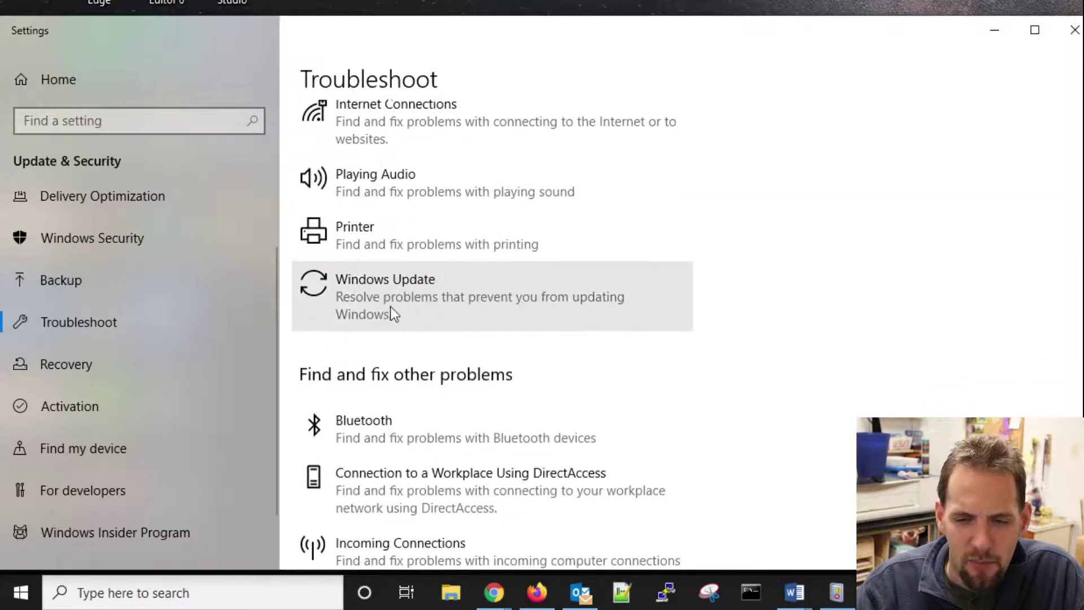
scroll(356, 277, "down", 3)
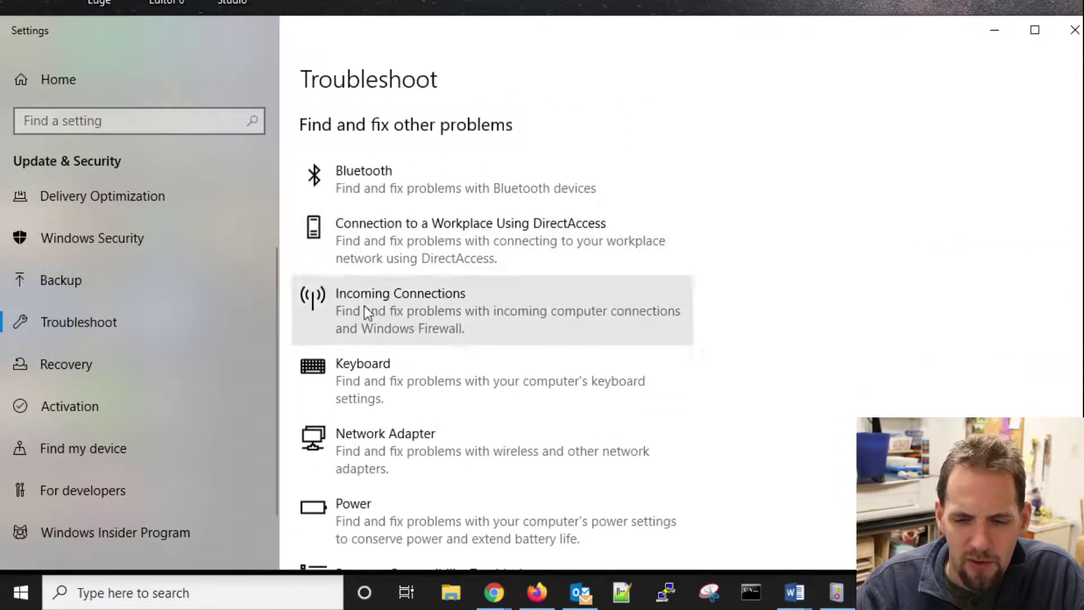
scroll(600, 333, "down", 7)
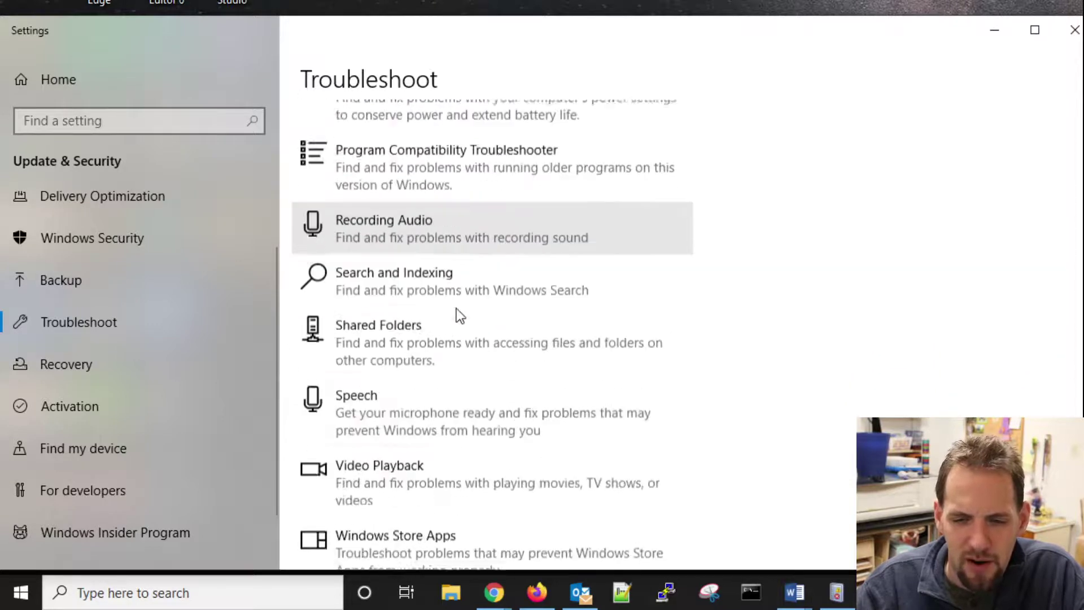
scroll(581, 433, "up", 15)
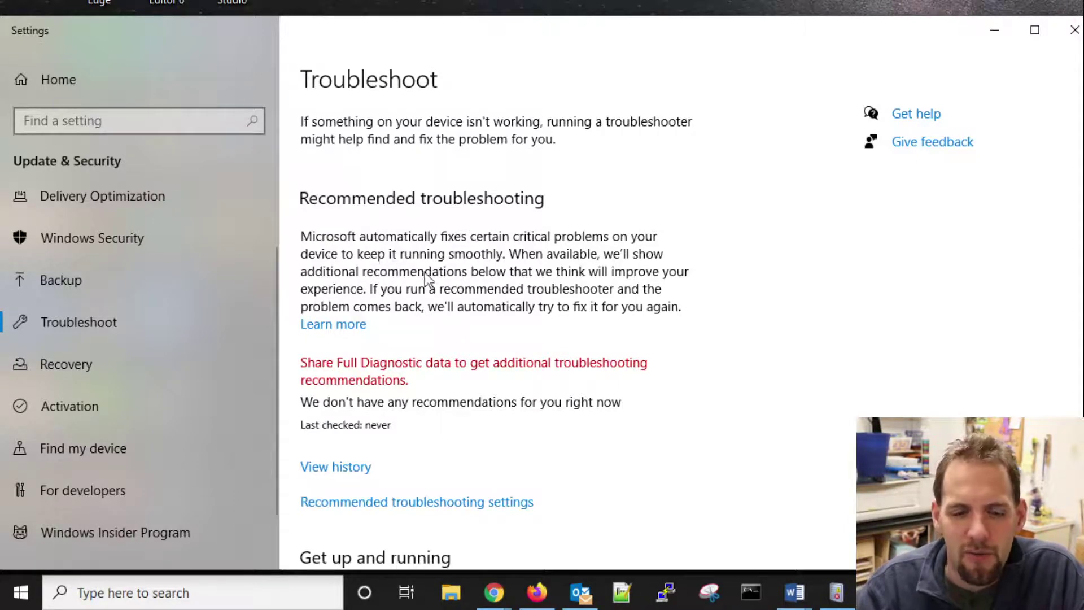
scroll(481, 266, "down", 5)
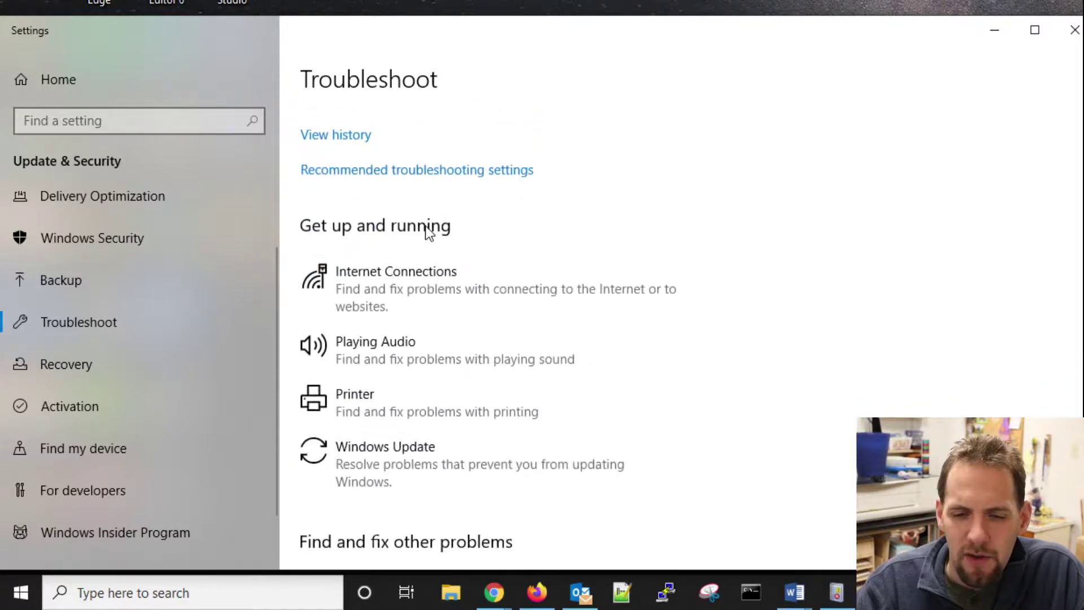
scroll(429, 232, "down", 1)
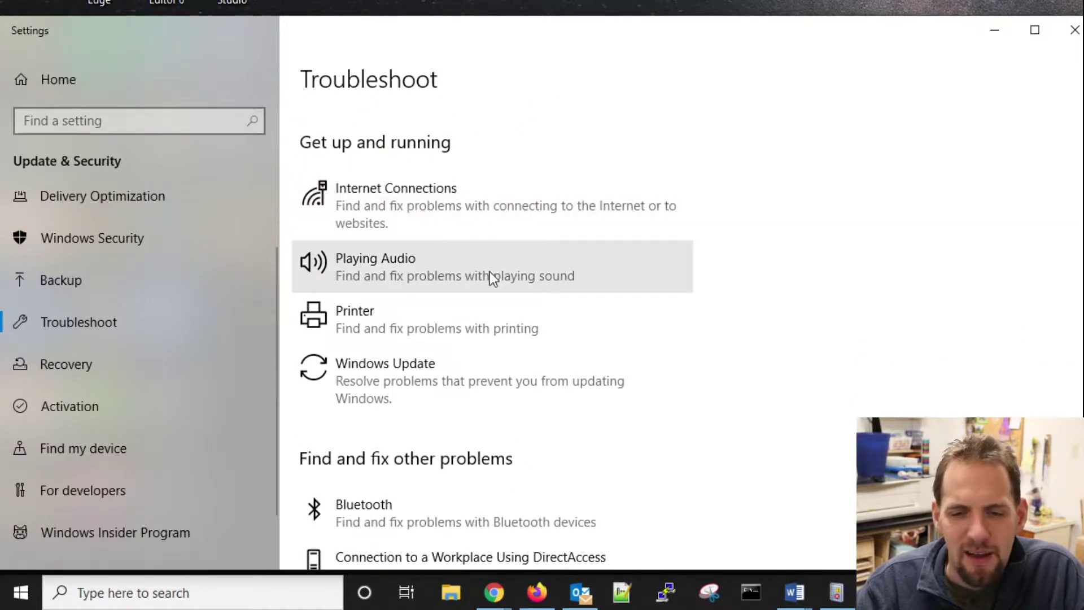
scroll(382, 275, "down", 1)
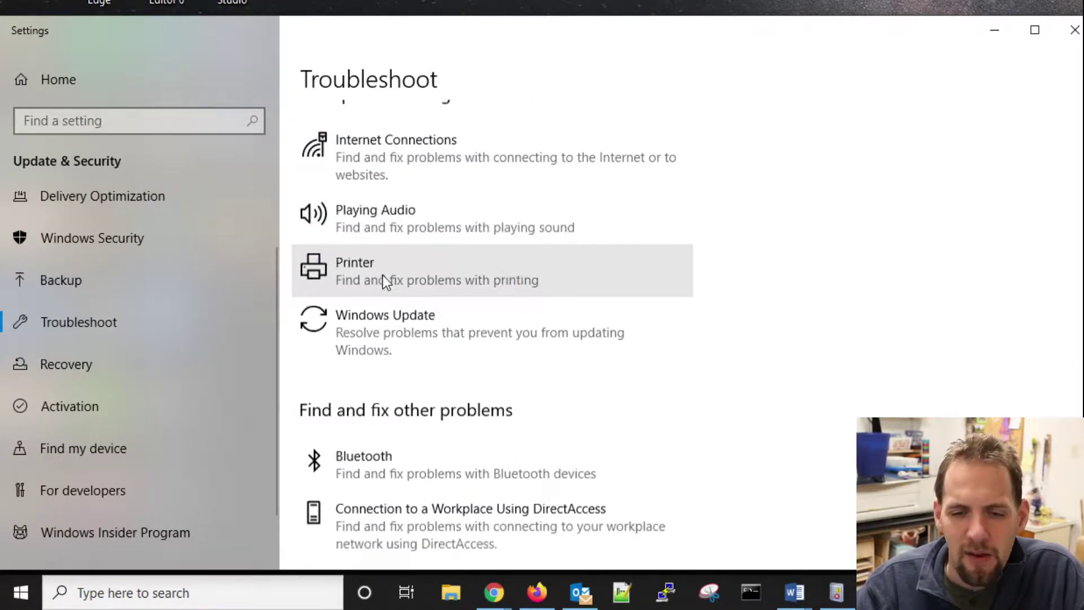
Step: Examine the full range of troubleshooters, from Internet Connections down to Windows Store Apps, and the recommended troubleshooting text
scroll(517, 357, "down", 5)
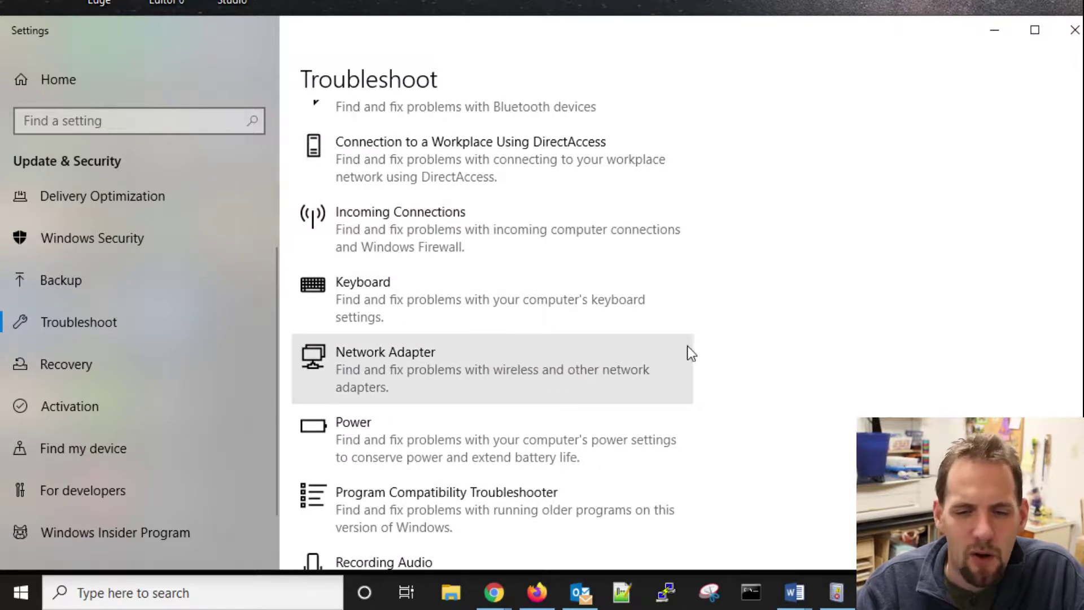
scroll(520, 310, "up", 3)
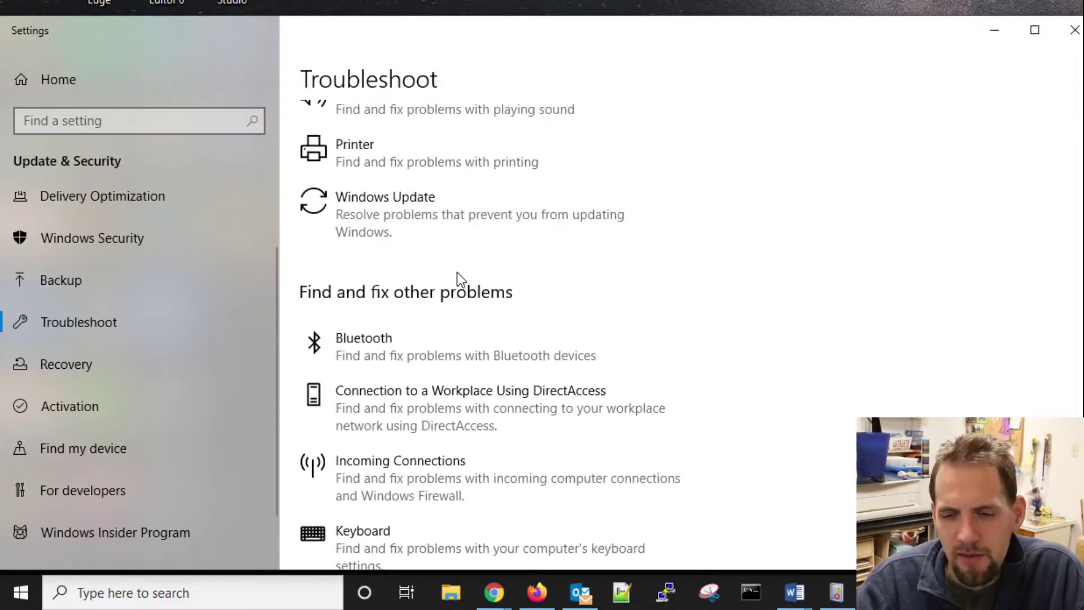
scroll(456, 274, "up", 2)
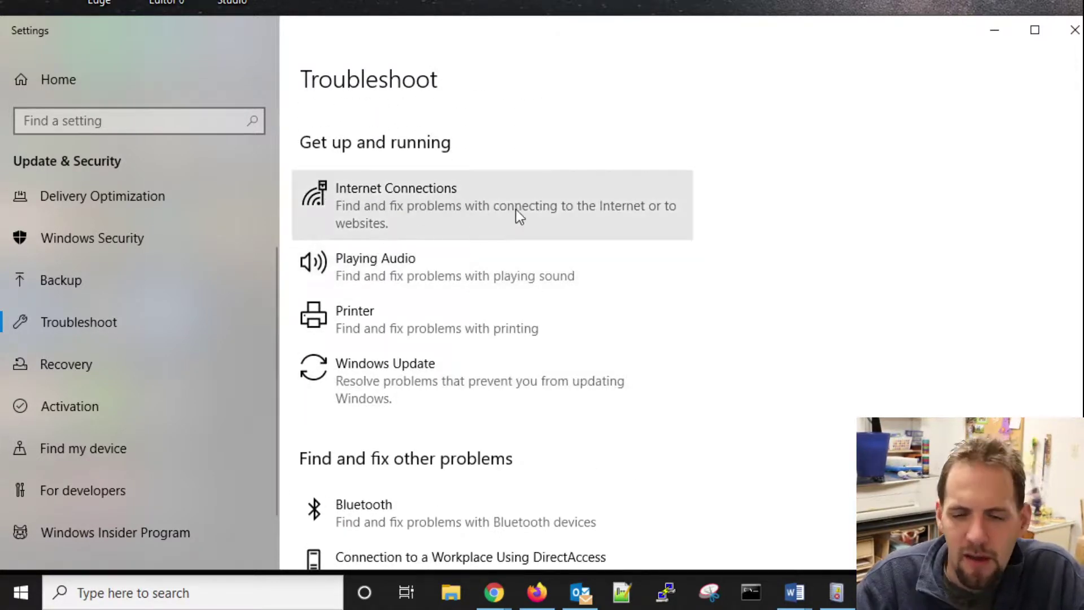
scroll(495, 204, "up", 4)
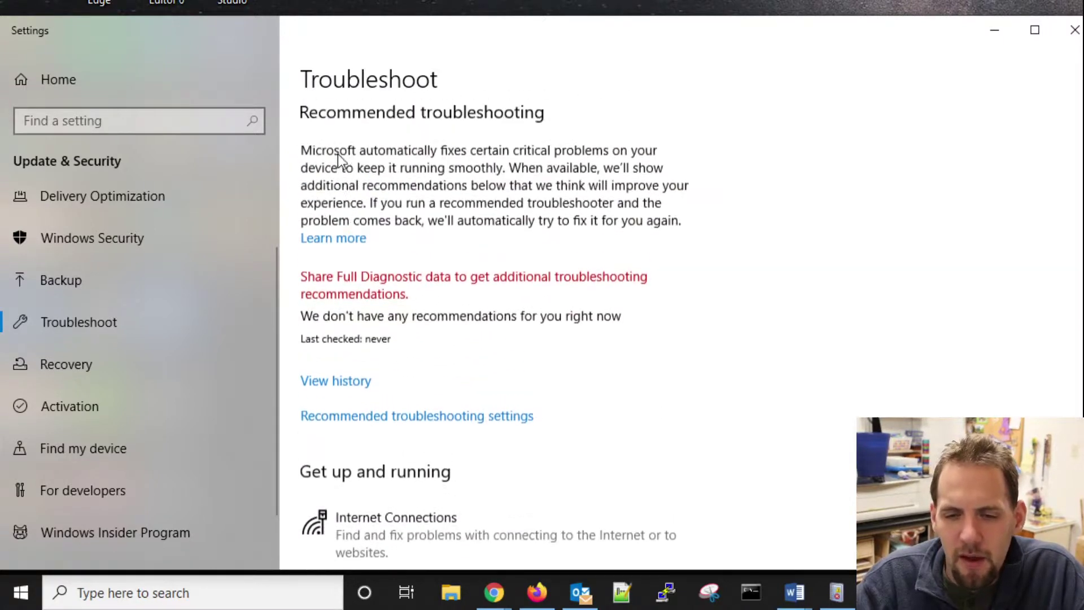
scroll(374, 218, "up", 2)
scroll(518, 215, "down", 3)
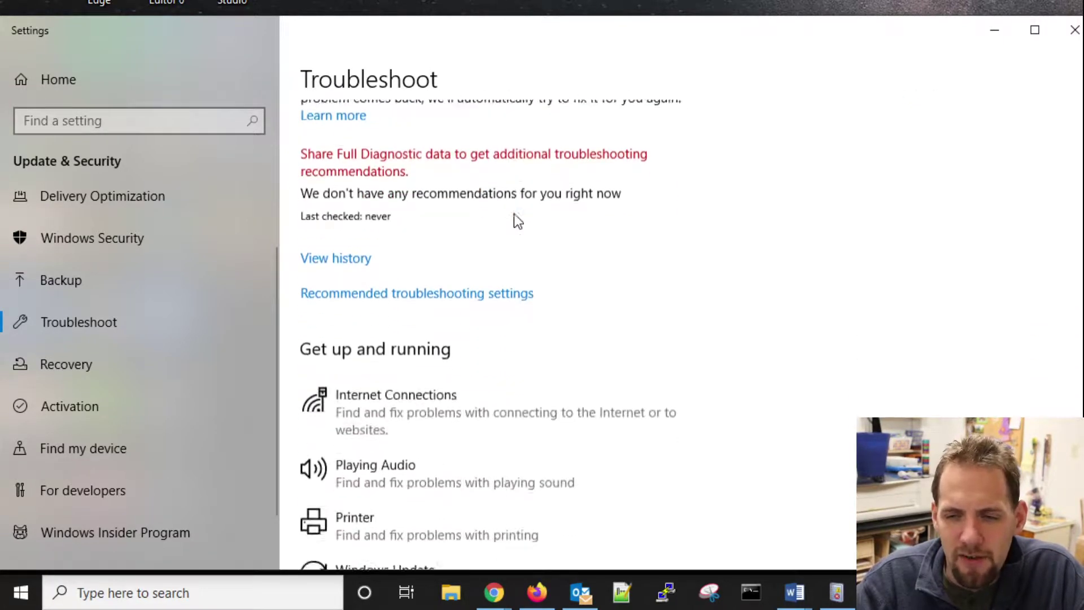
scroll(518, 222, "down", 10)
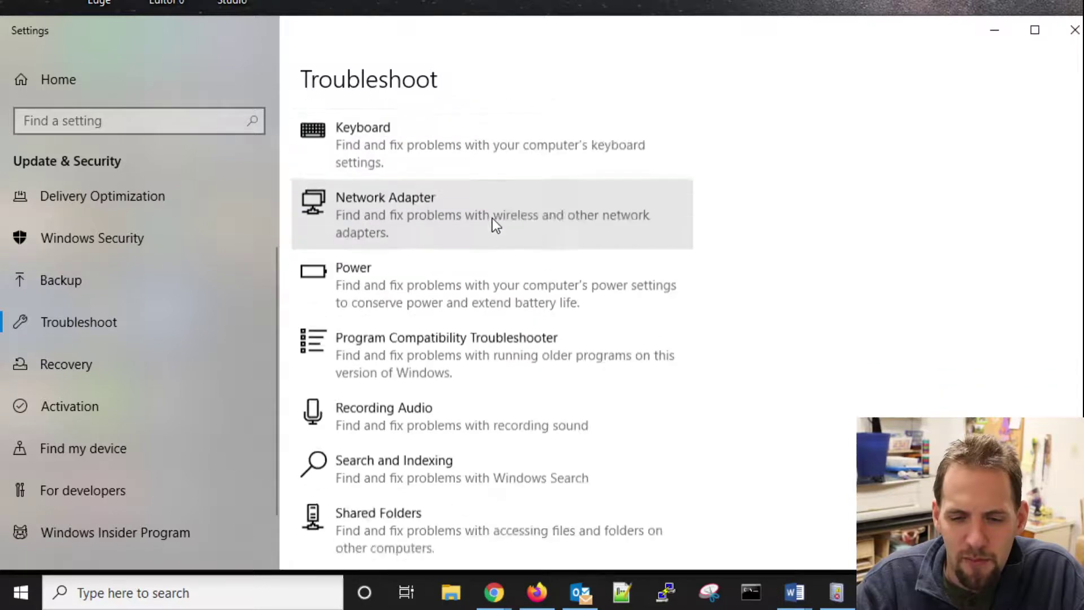
scroll(492, 218, "down", 5)
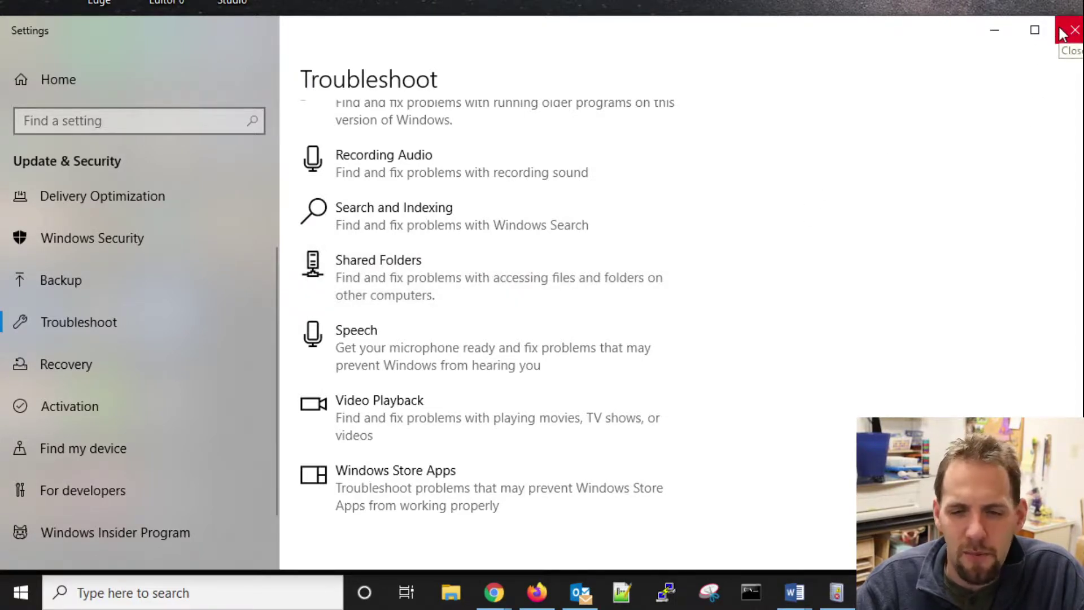
scroll(394, 373, "up", 15)
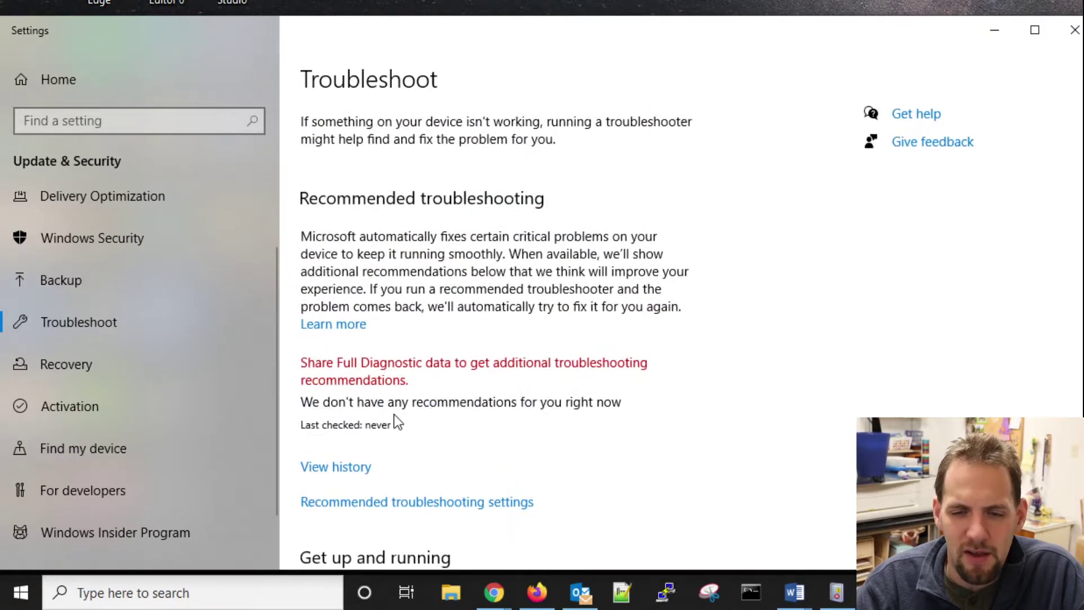
Step: Preview the open Chrome windows, including the November 2 course page with the Chapter 26 topics, and return to the Troubleshoot settings
left_click(1, 130)
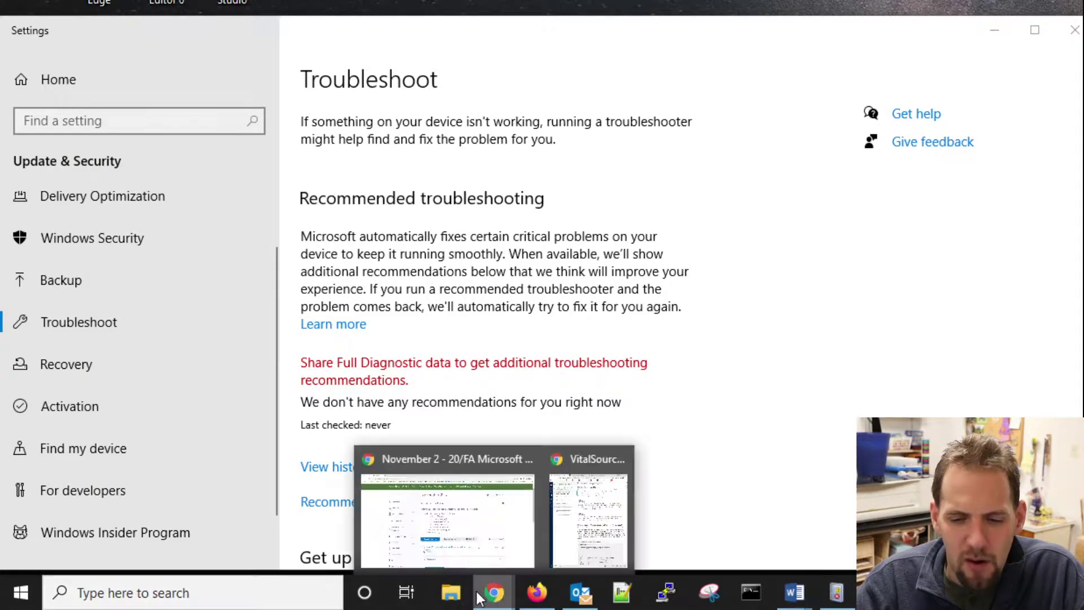
left_click(476, 564)
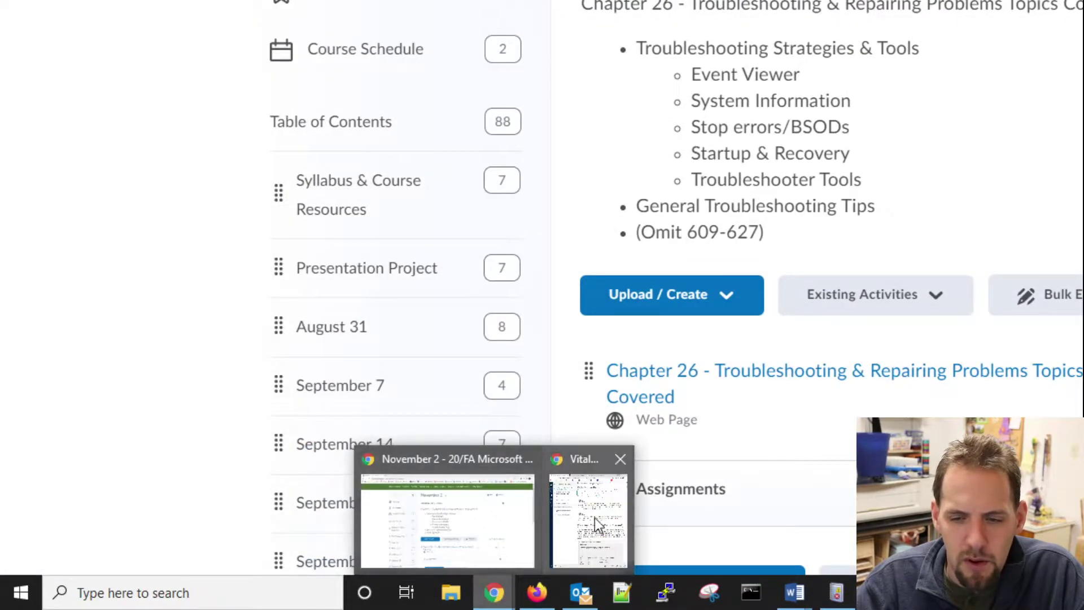
key("alt+Tab")
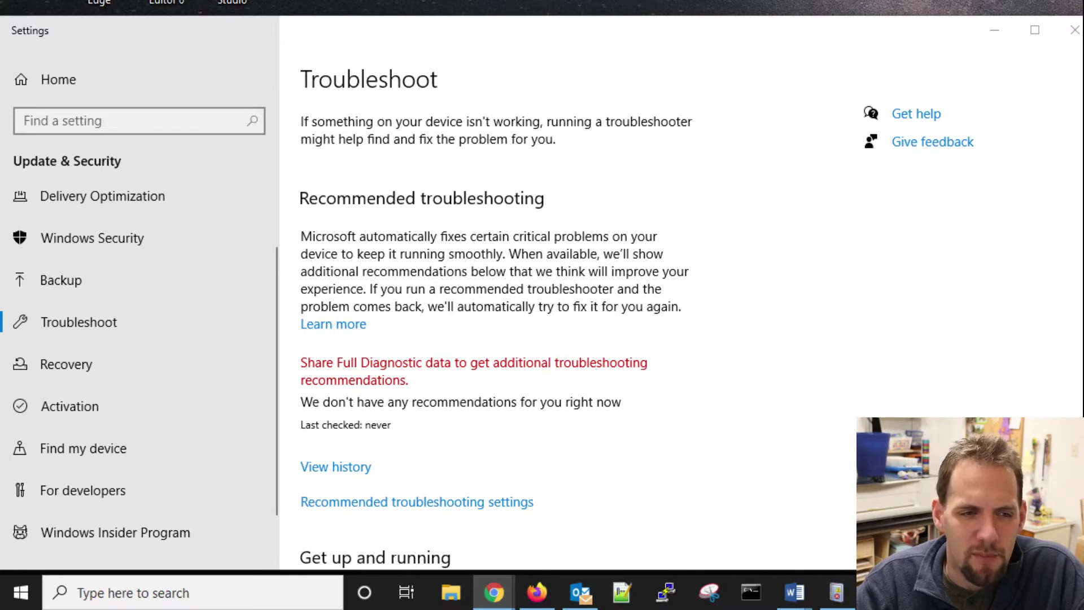
key("alt+Tab")
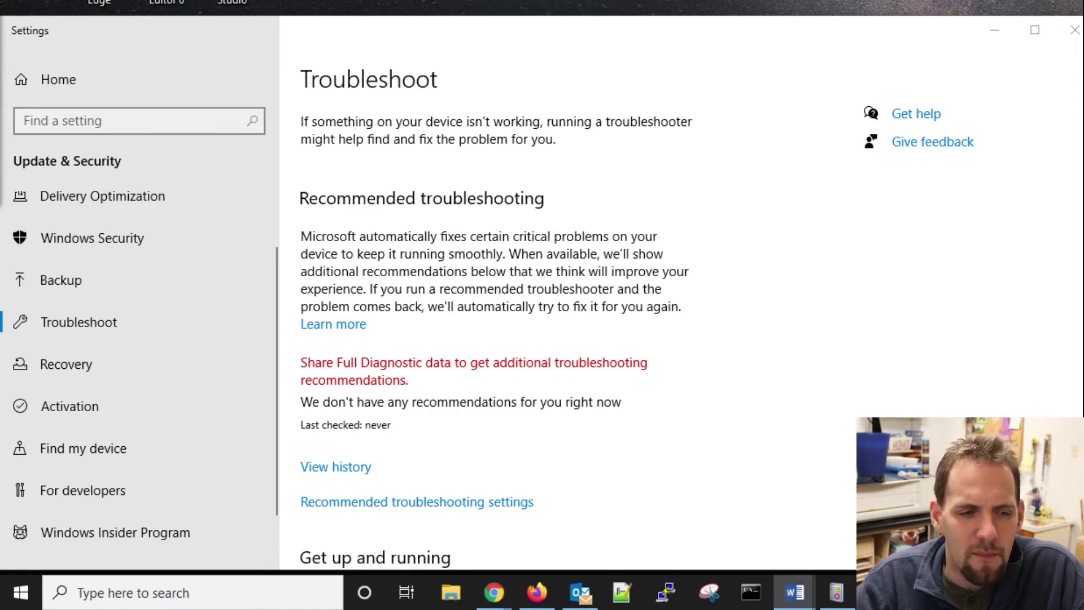
key("alt+Tab")
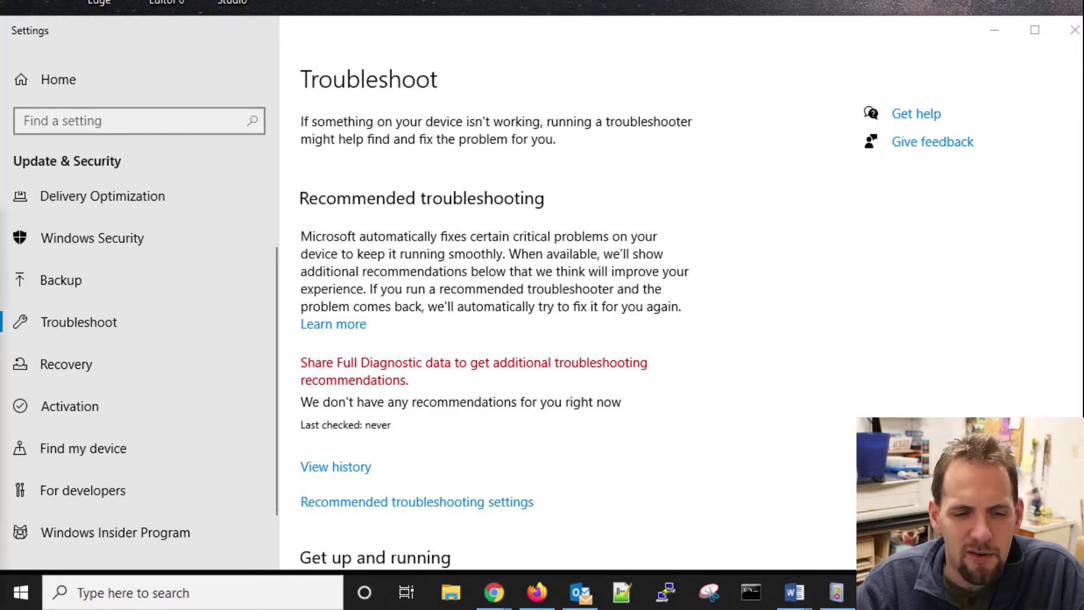